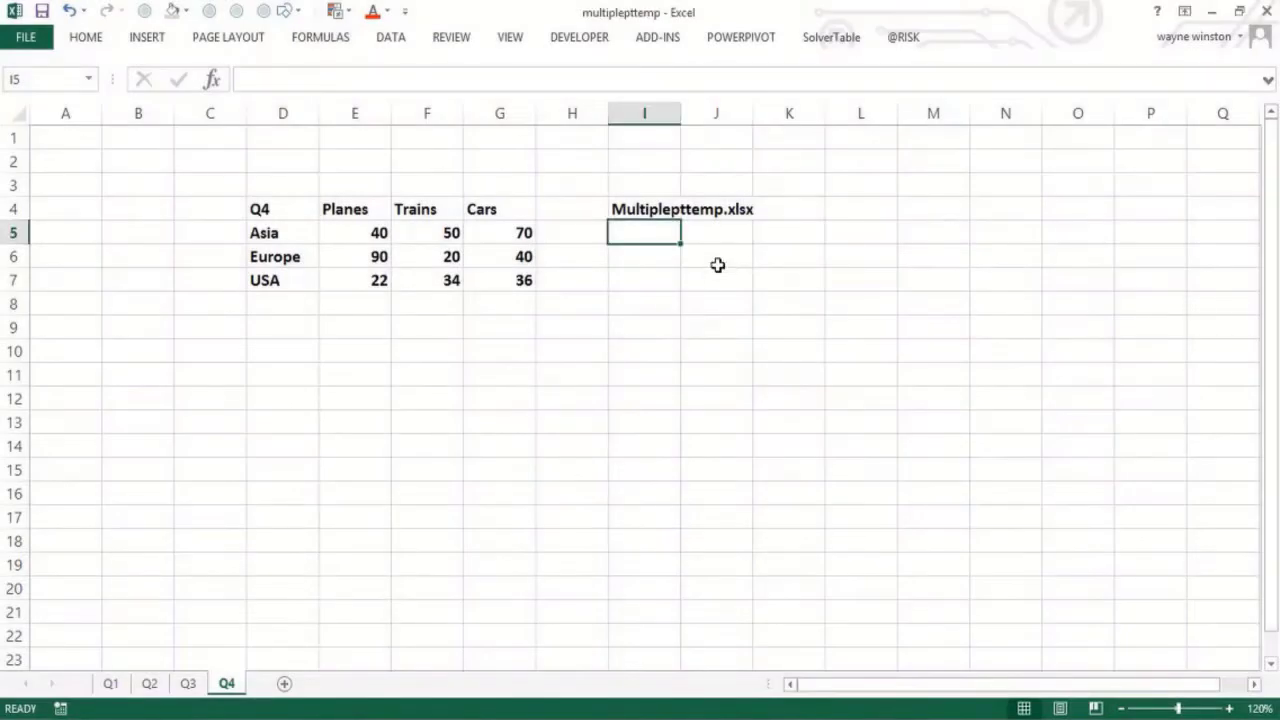
Step: Review the region-by-product tables on the Q1, Q2, Q3 and Q4 sheets
click(717, 262)
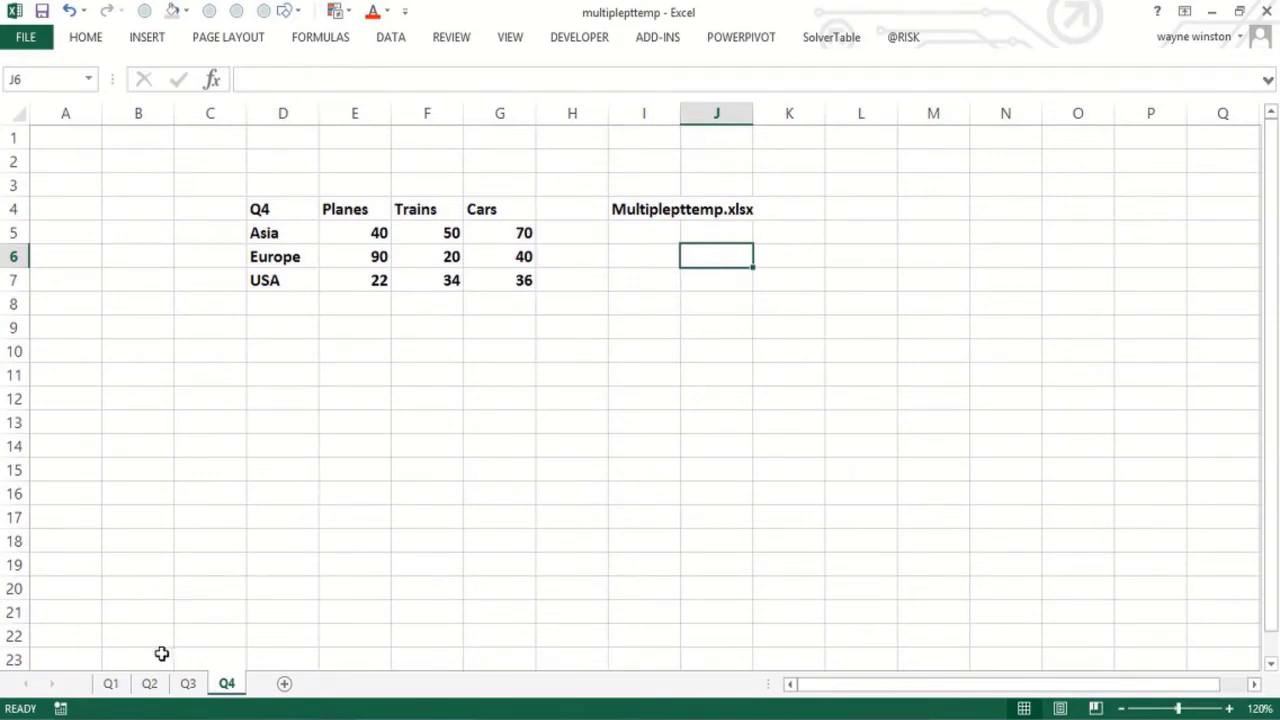
click(114, 685)
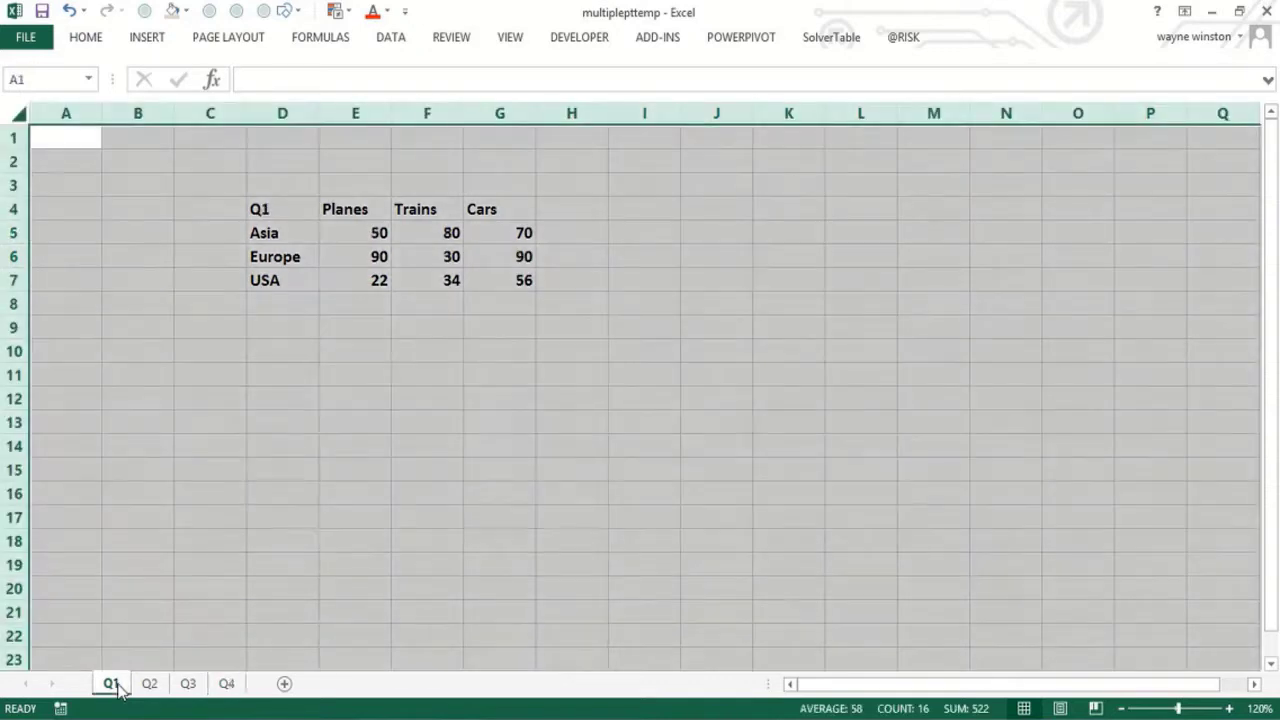
drag(316, 374, 316, 350)
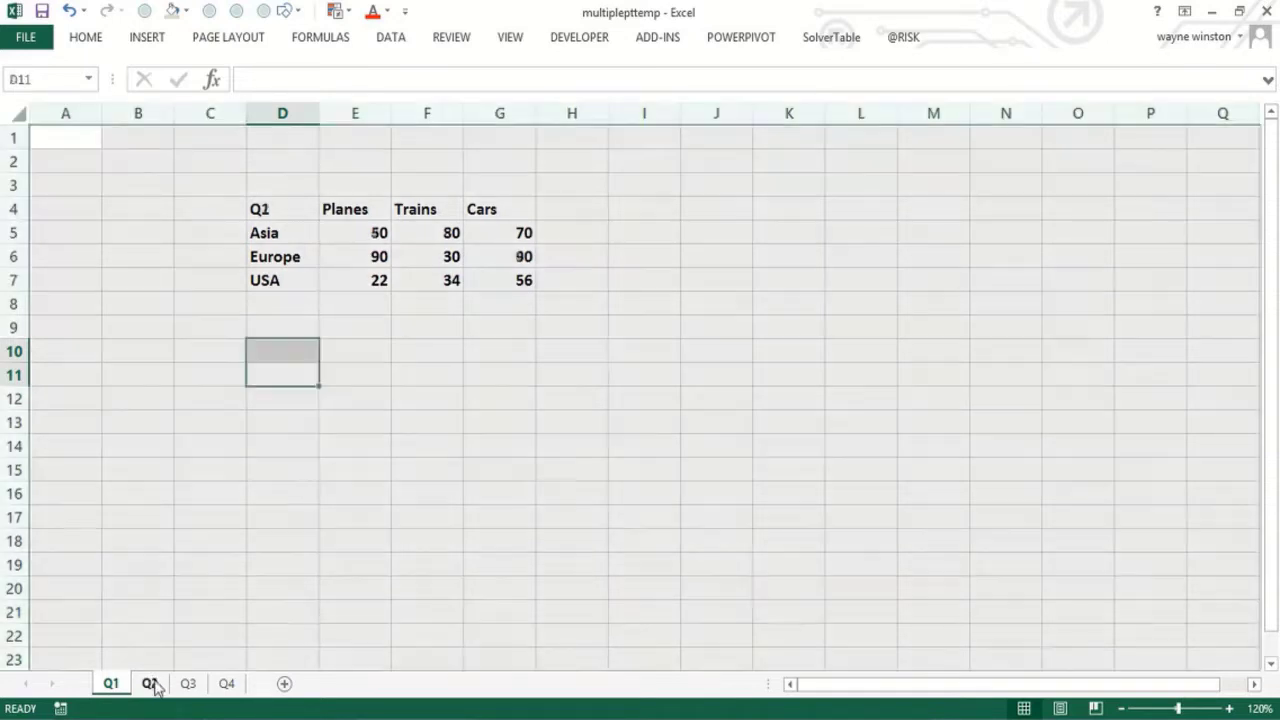
click(150, 684)
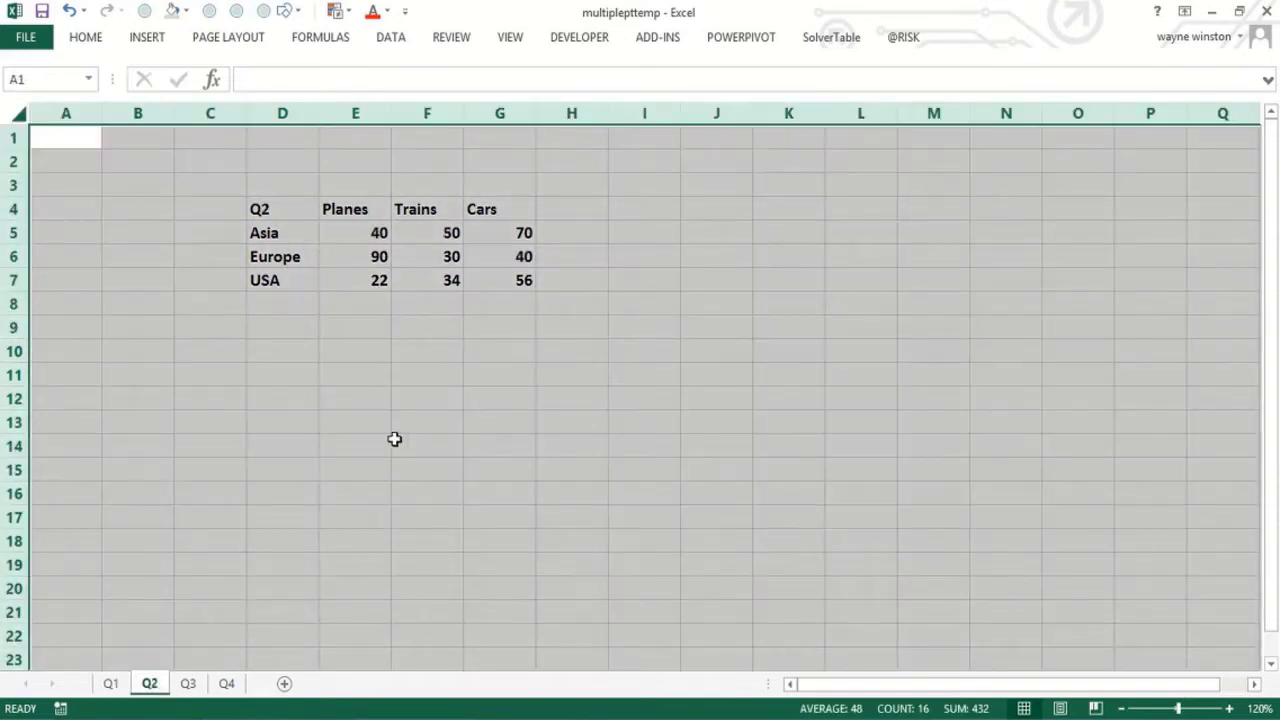
drag(394, 440, 393, 425)
click(188, 685)
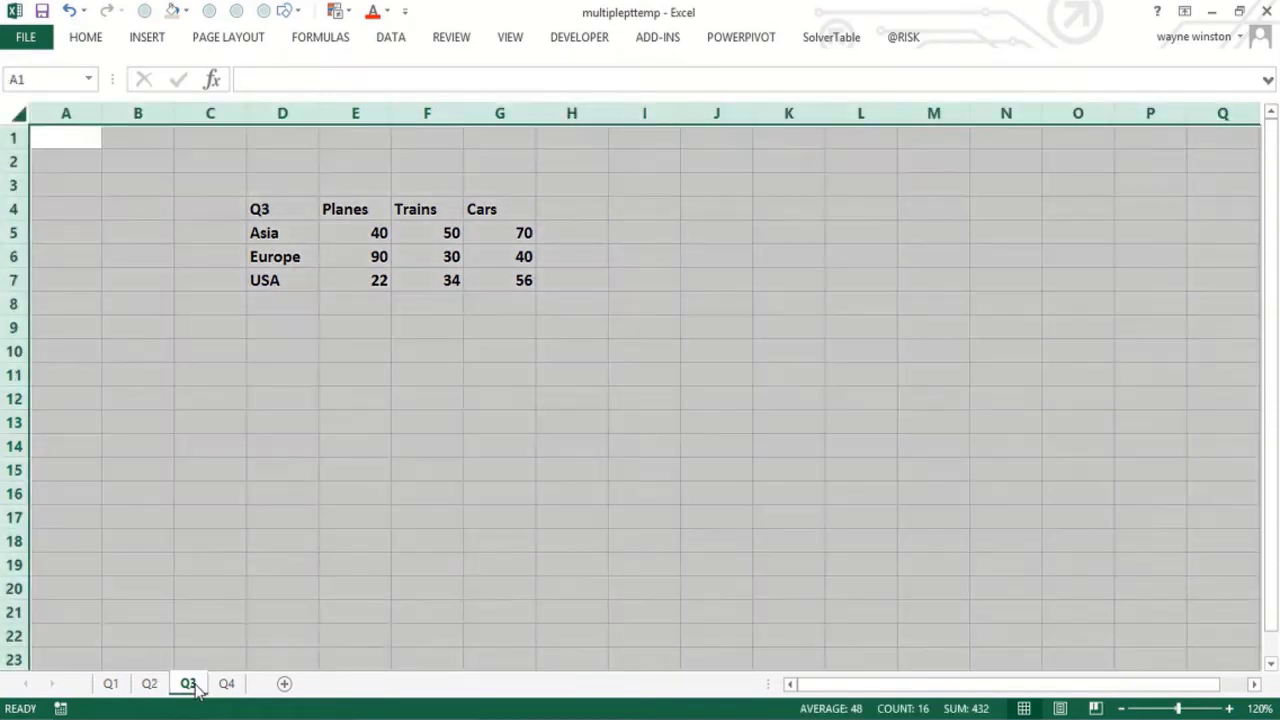
click(227, 684)
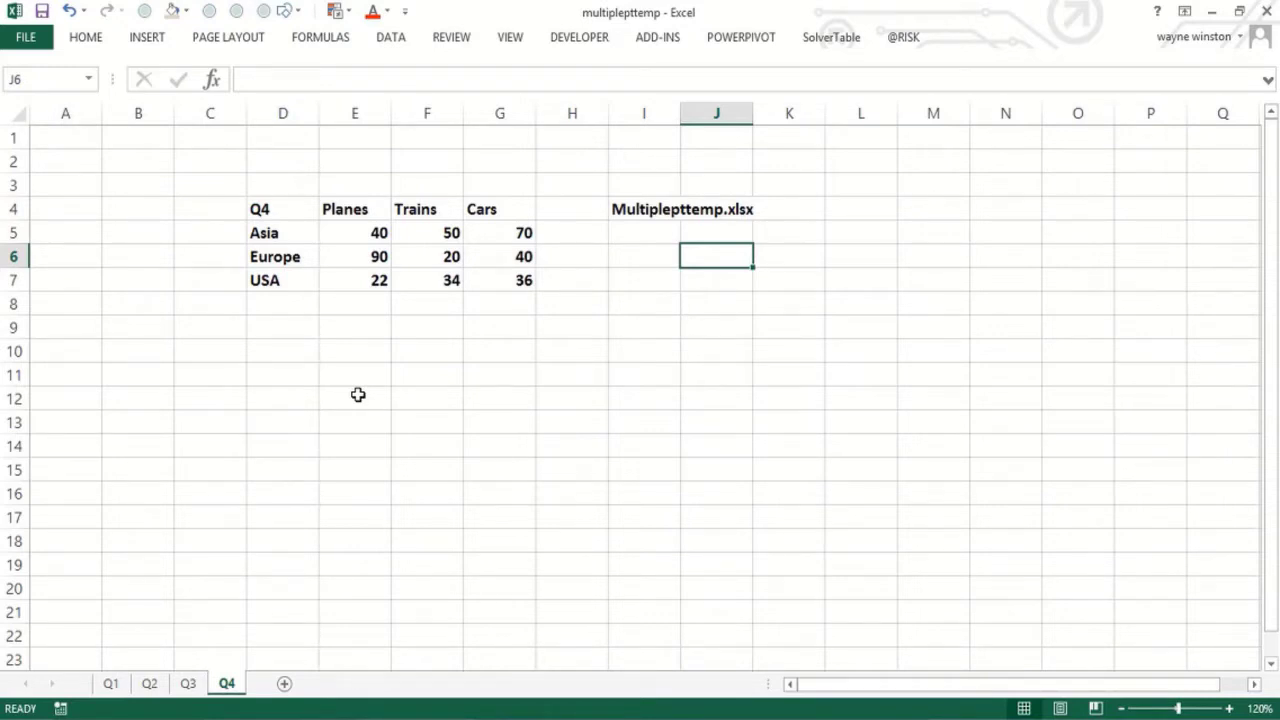
Step: Enter the note "ALT+D+P" in cell F10 of the Q4 sheet
click(423, 358)
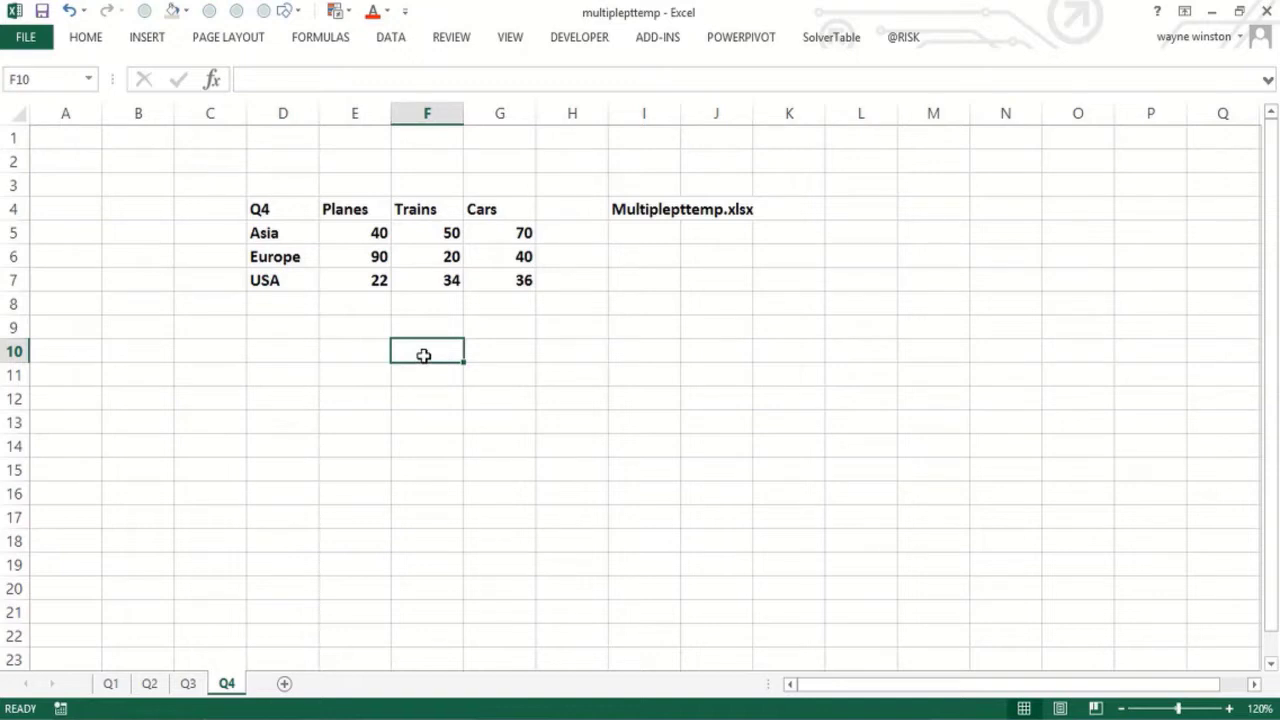
text(AL)
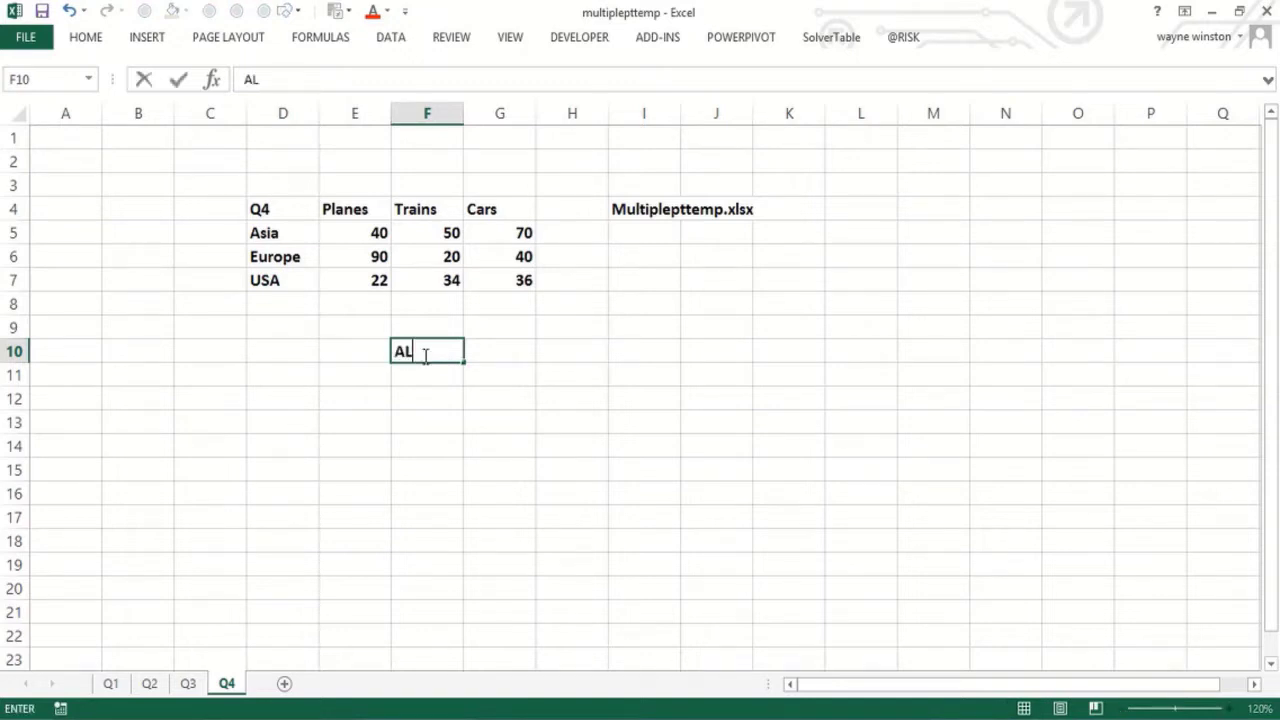
text(T+D+P)
click(421, 414)
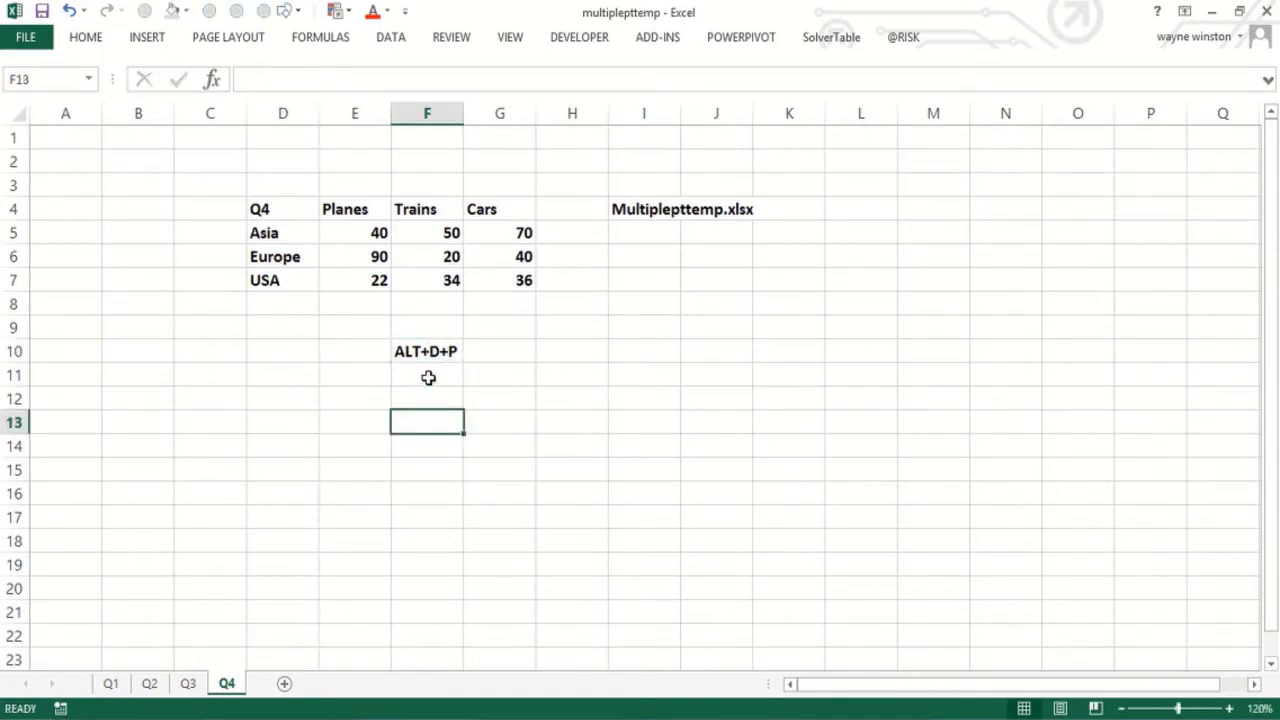
Step: Enter the note "brings up Multiple Consolidation Ranges" in cell F11
click(425, 374)
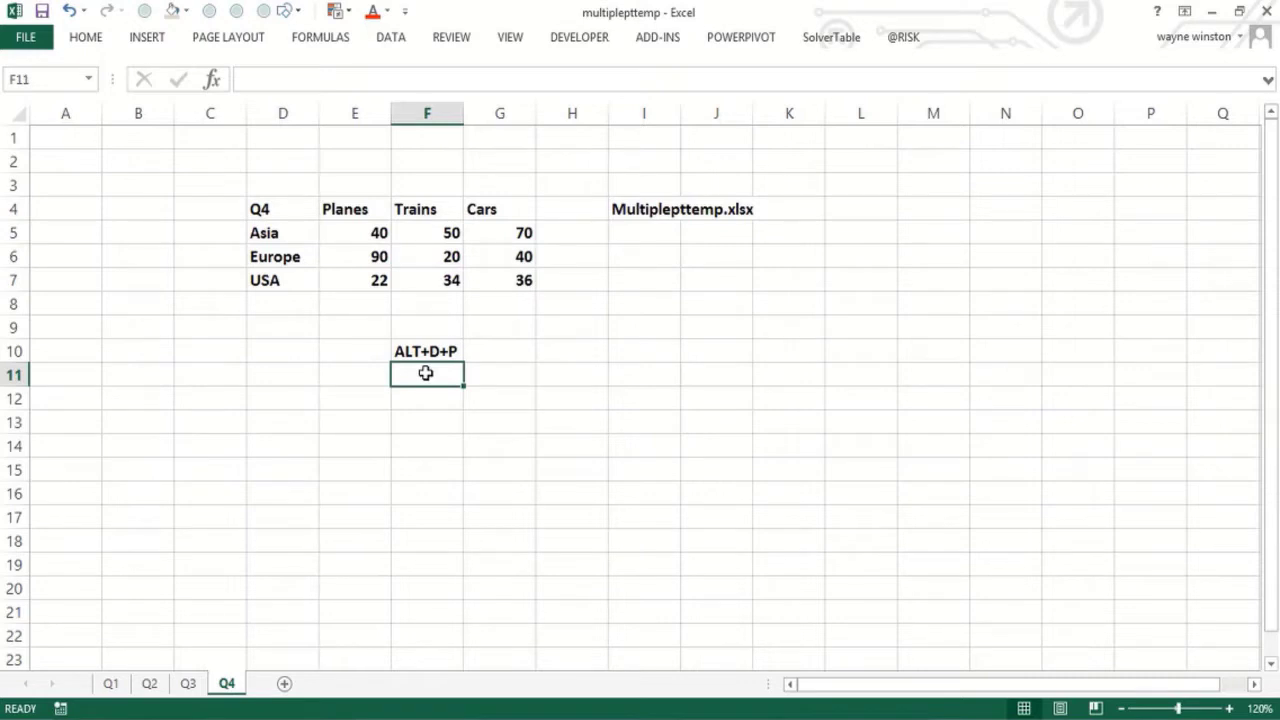
text(brings up)
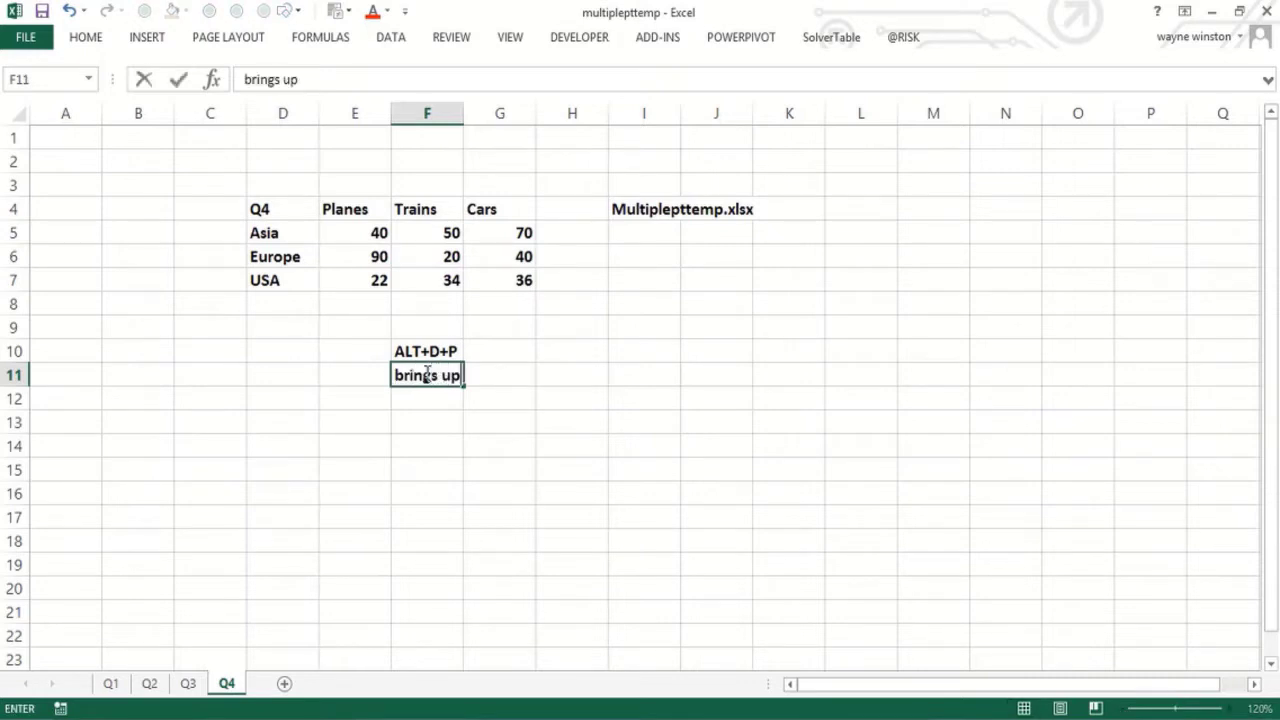
text( Multiple )
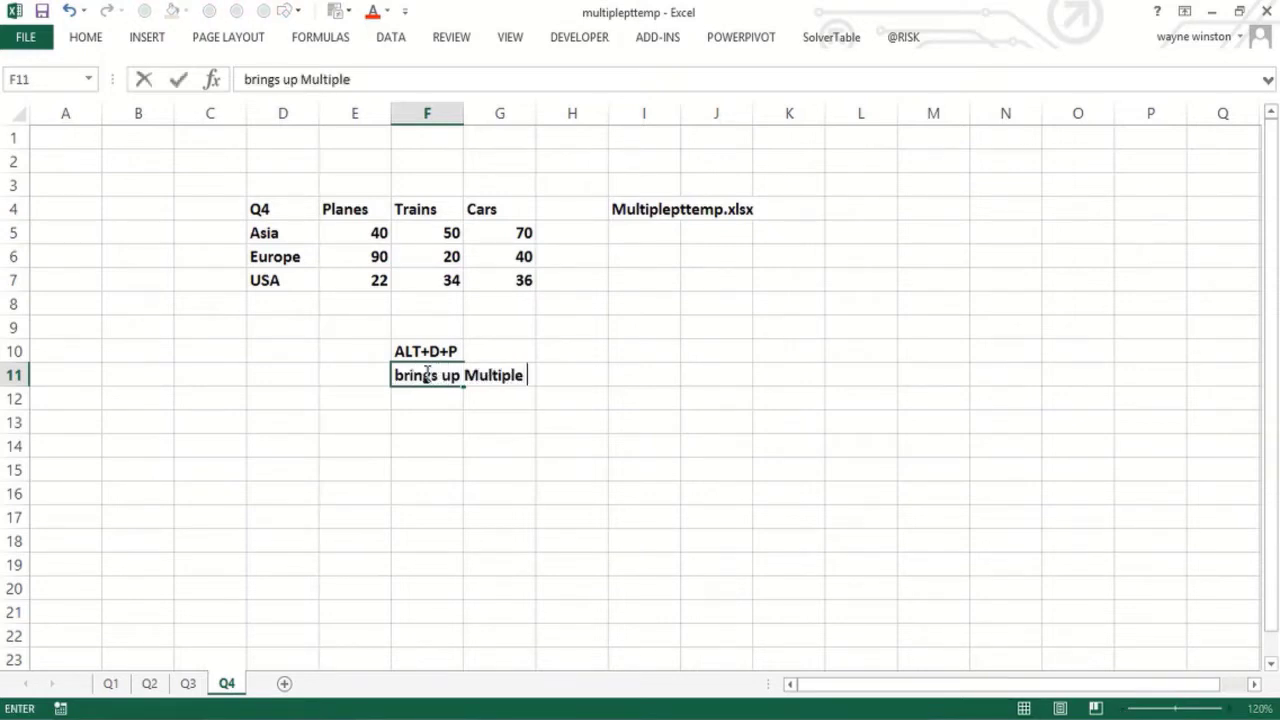
text(Consolida)
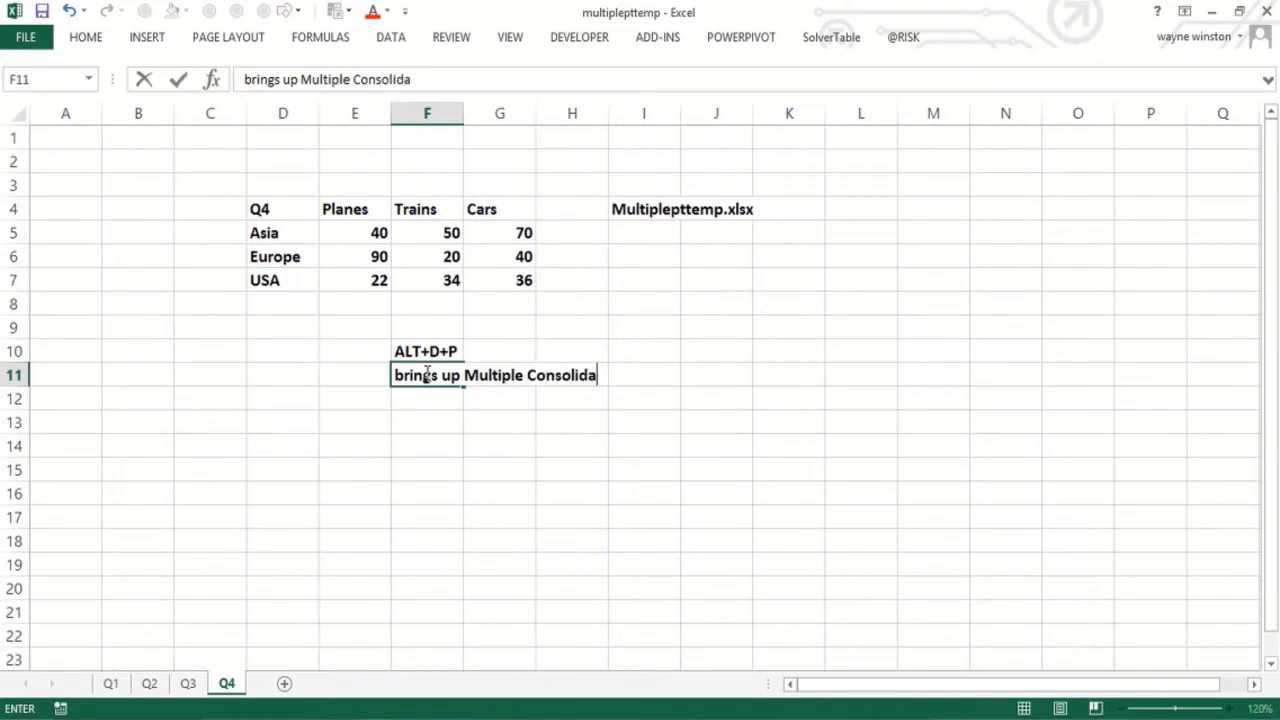
text(tion Ranges)
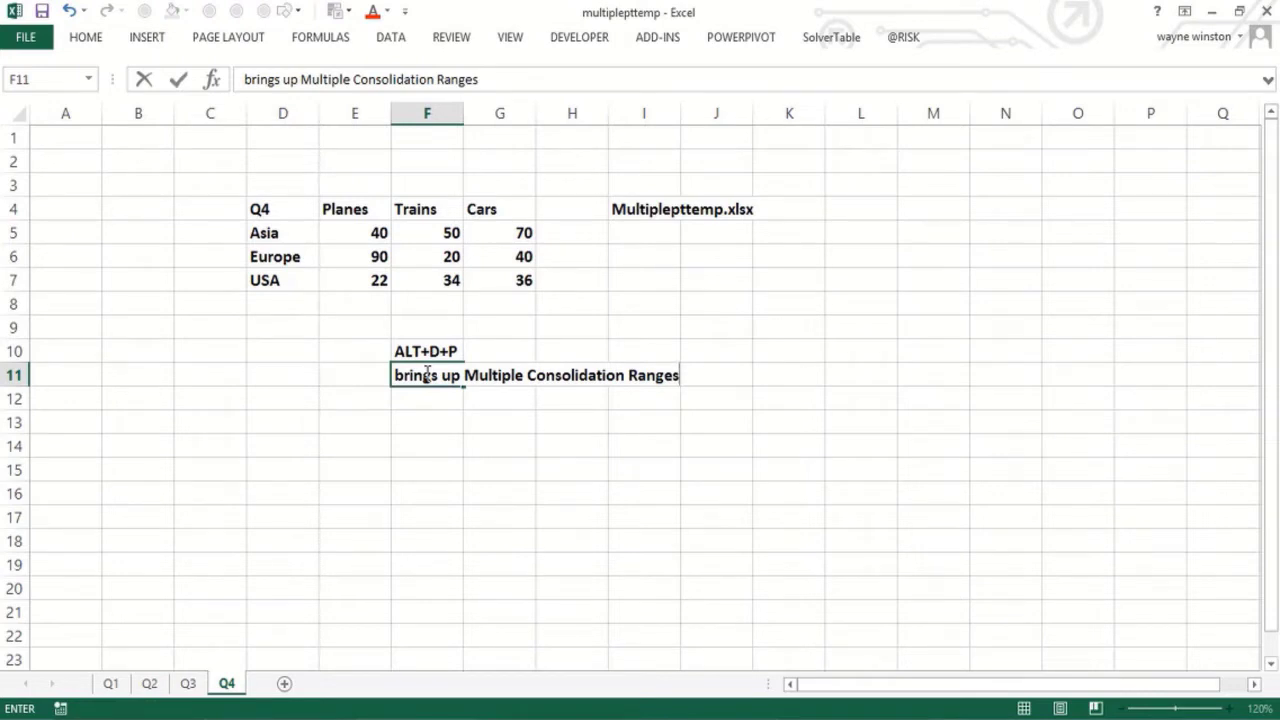
key(Return)
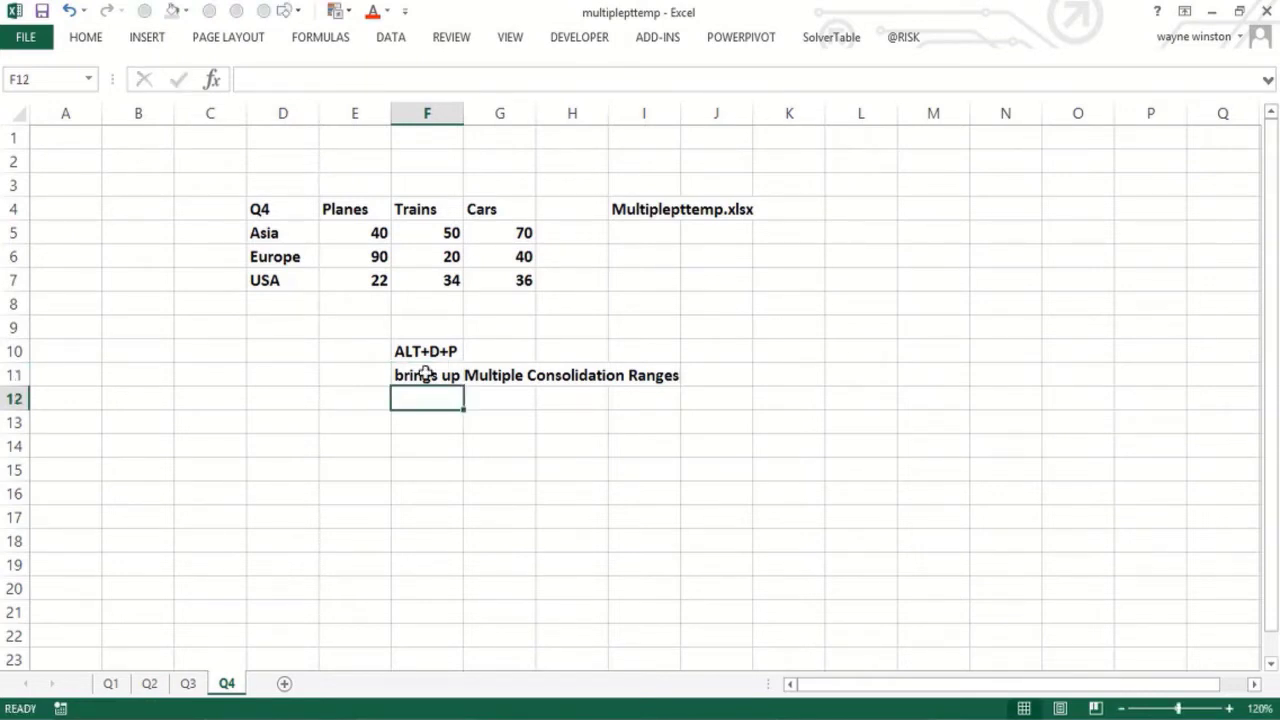
Step: Start the PivotTable and PivotChart Wizard for a PivotTable from multiple consolidation ranges with a single automatically created page field
key(alt)
key(d)
key(p)
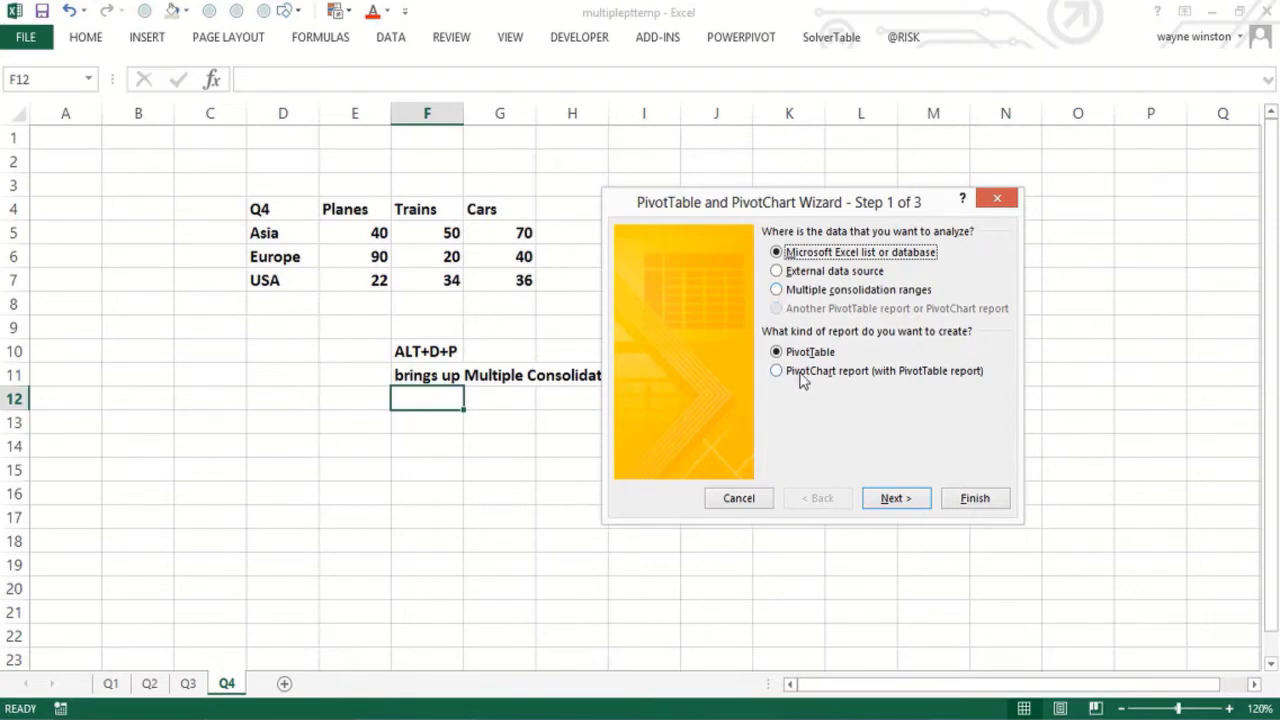
click(778, 292)
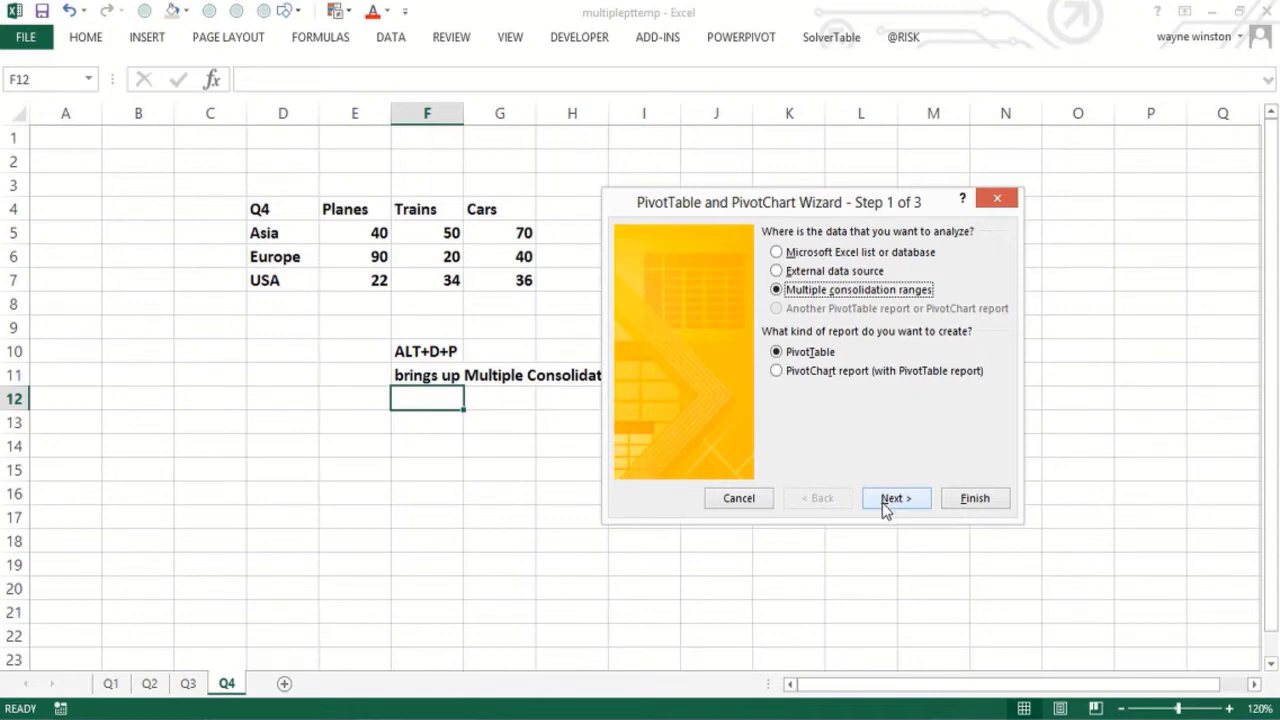
click(885, 507)
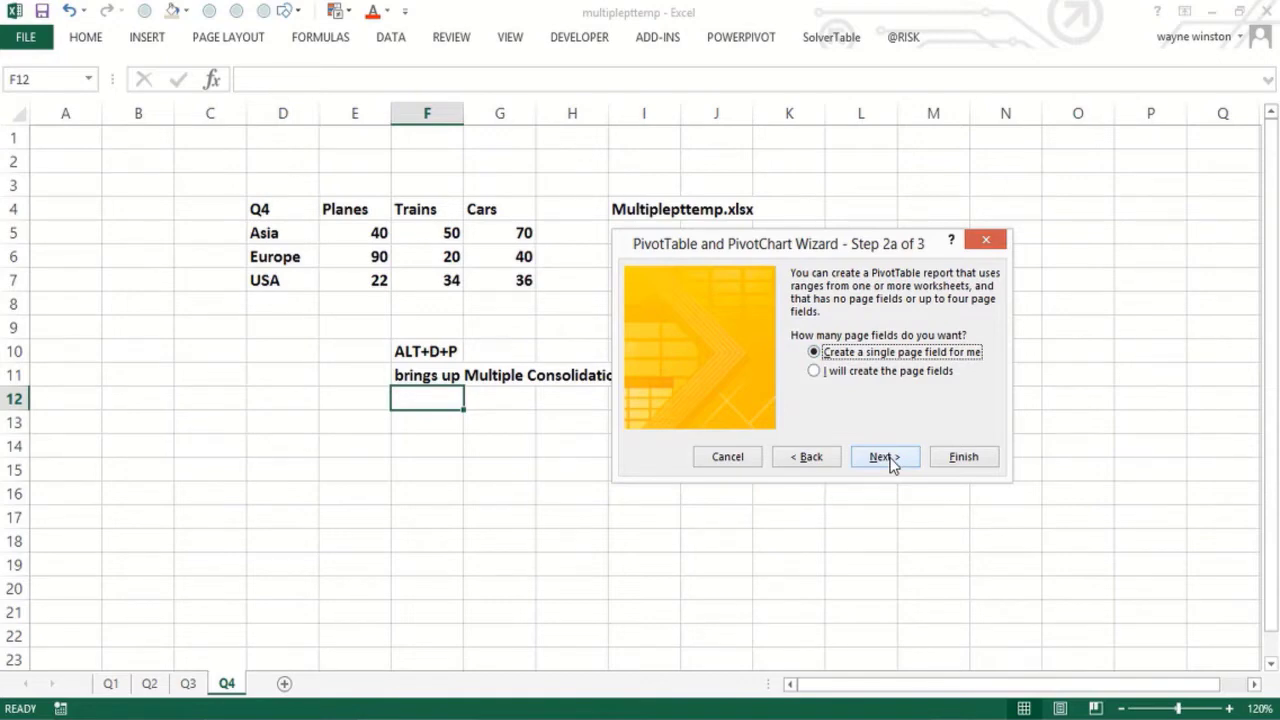
click(883, 458)
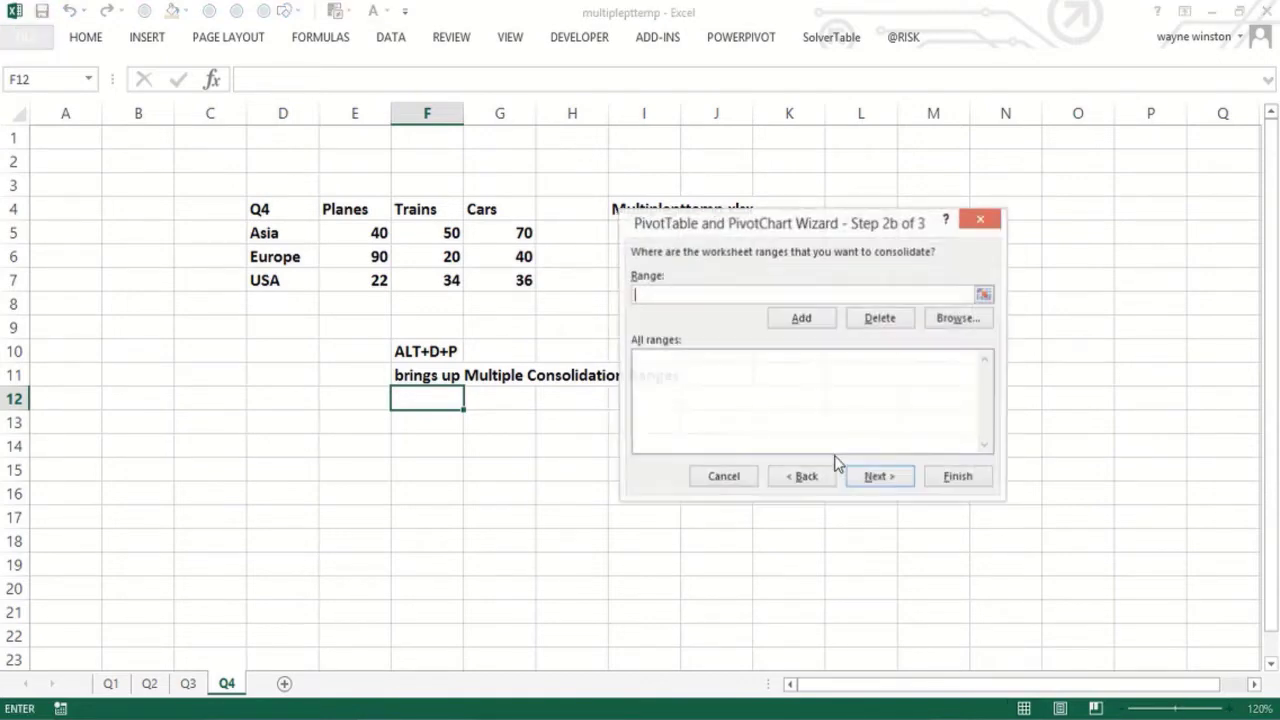
Step: Add range D4:G7 from each of the sheets Q1, Q2, Q3 and Q4 to the consolidation and finish the PivotTable
click(111, 684)
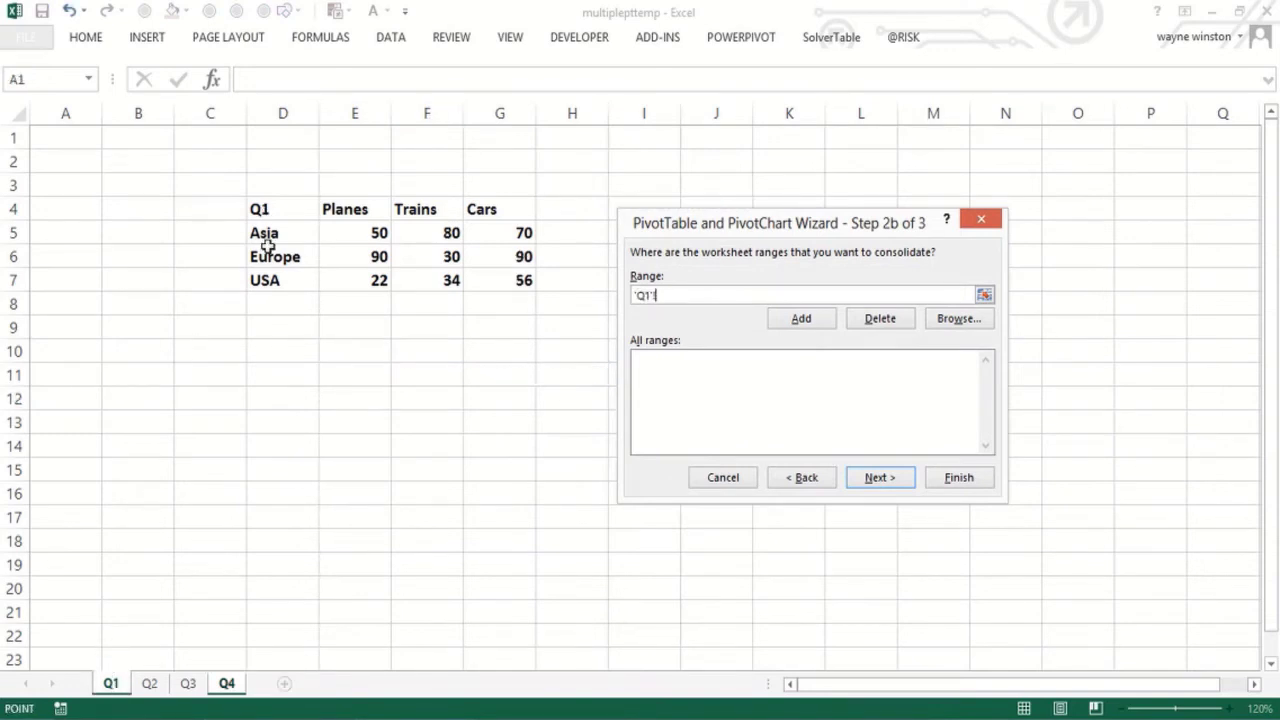
drag(273, 208, 504, 296)
click(731, 319)
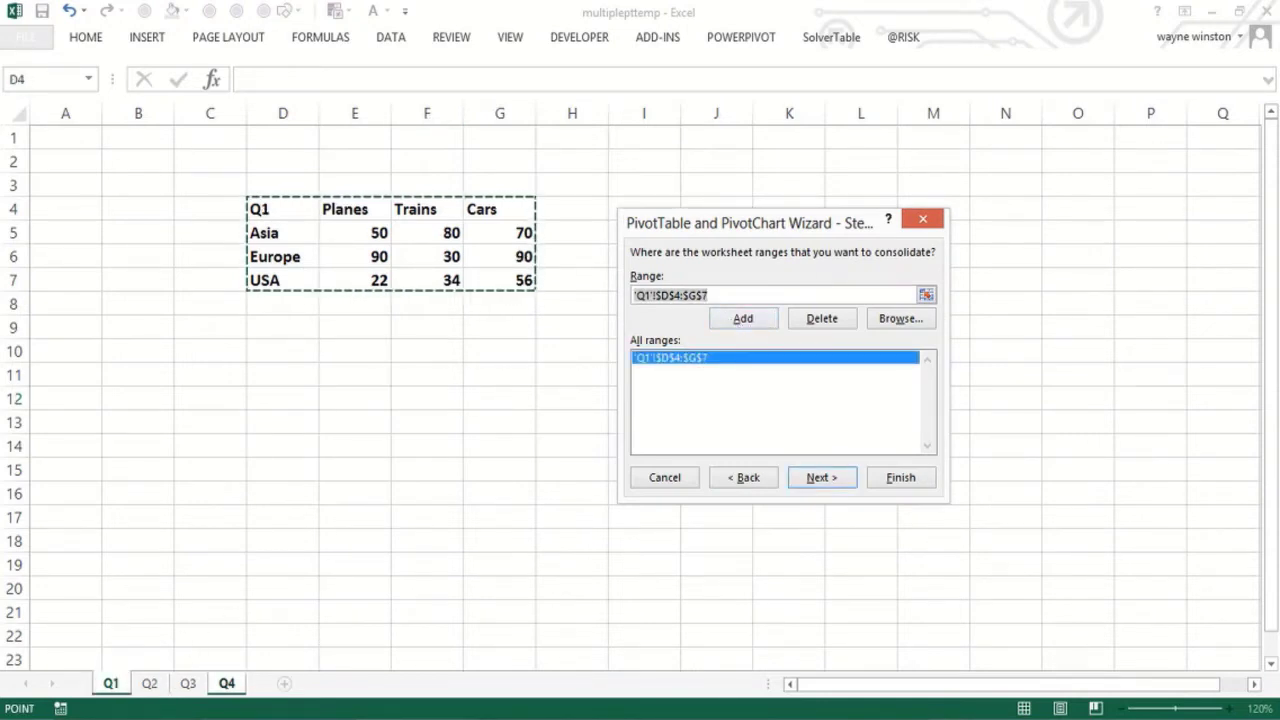
click(150, 686)
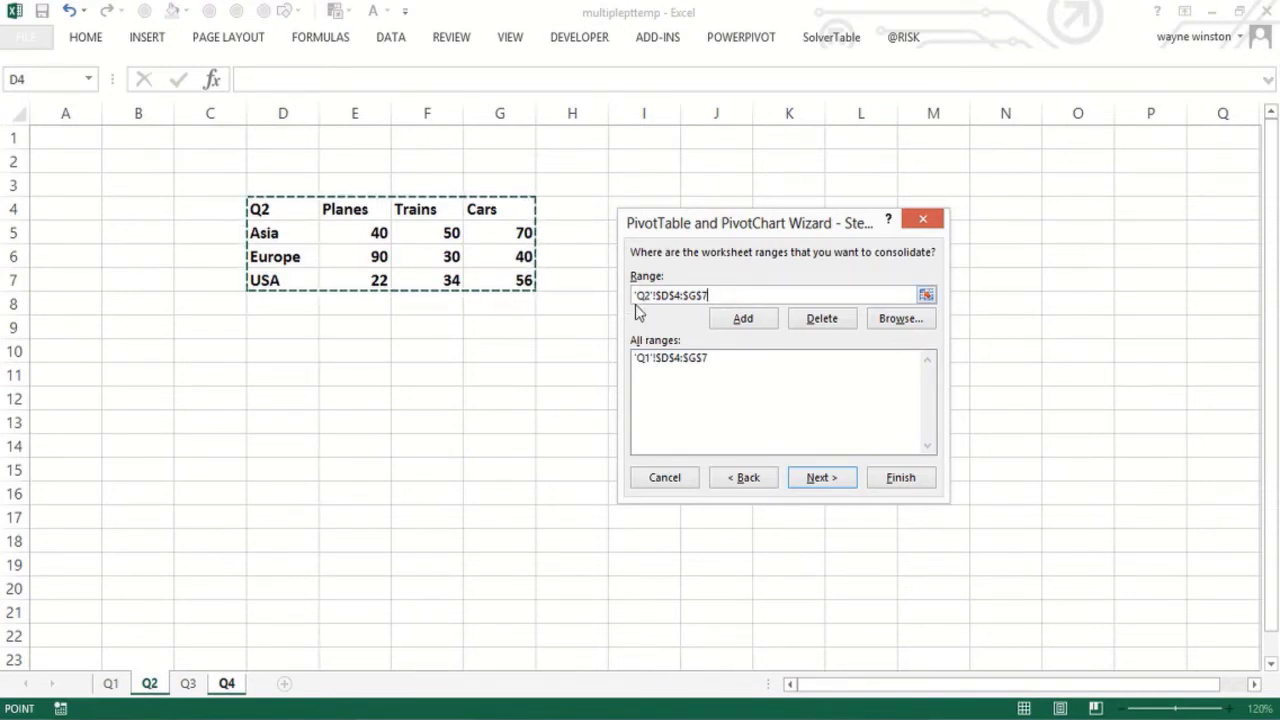
click(735, 320)
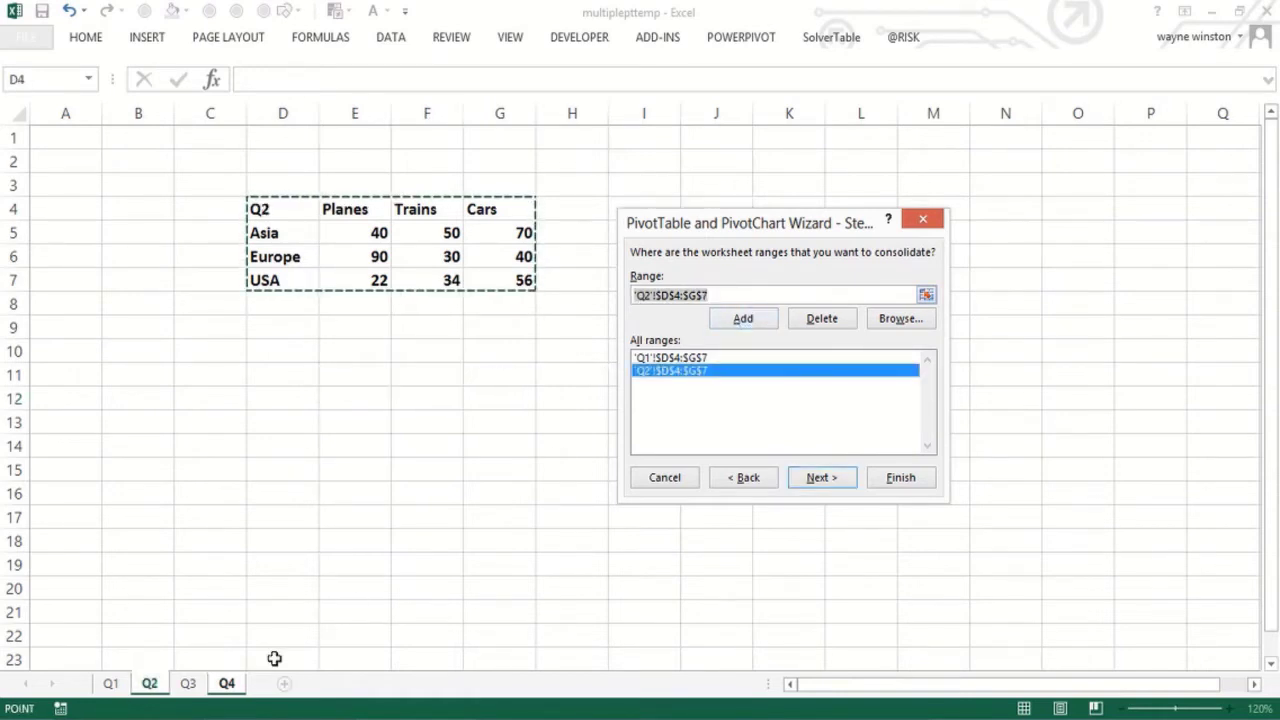
click(188, 684)
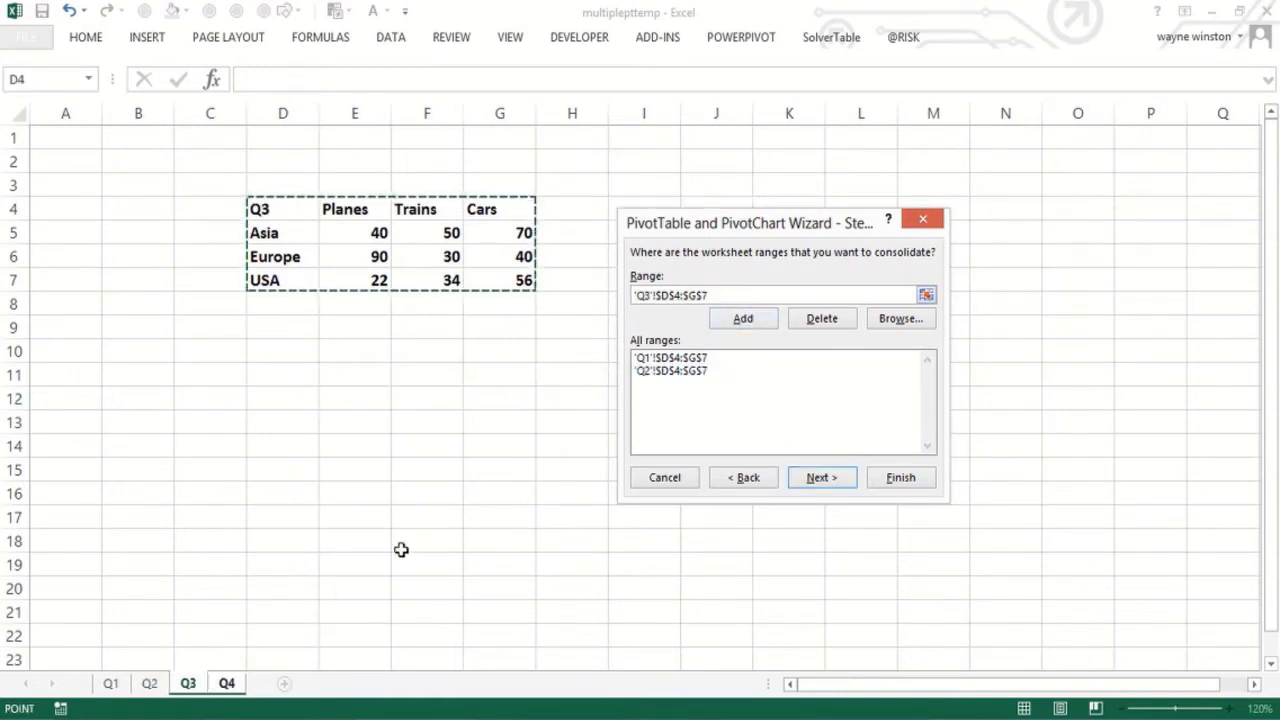
click(746, 322)
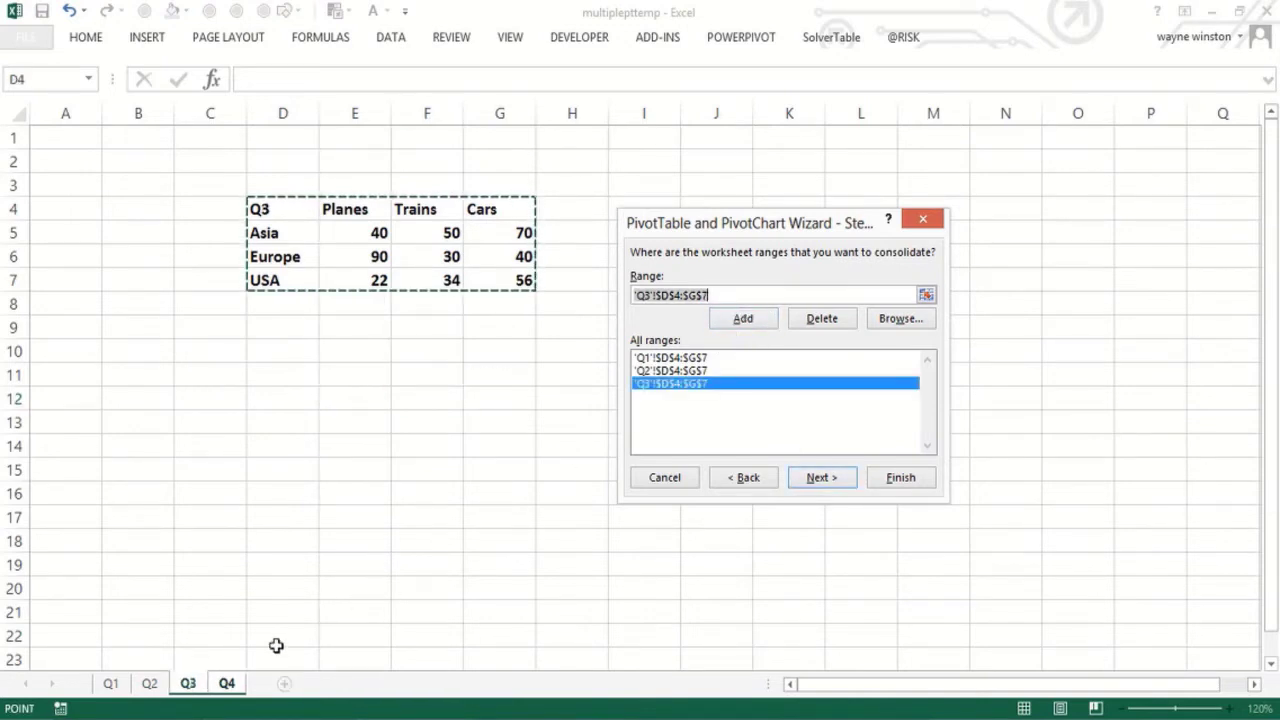
click(228, 684)
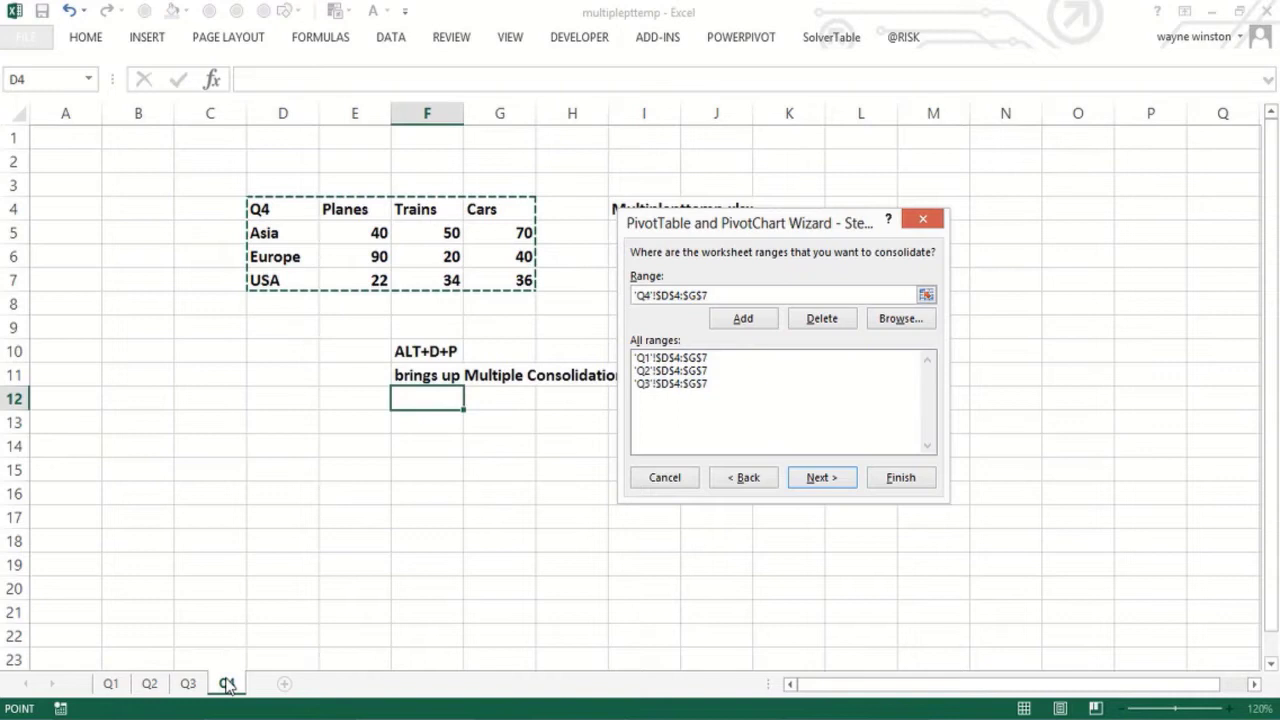
click(728, 322)
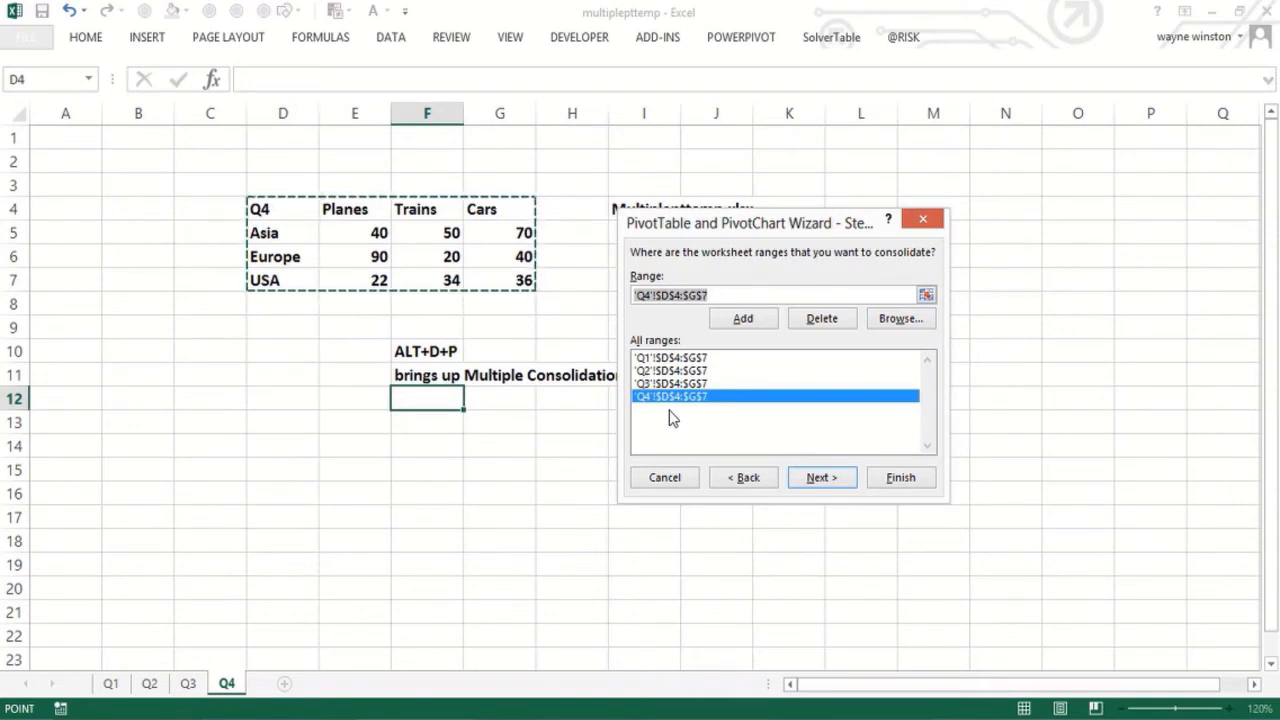
click(900, 478)
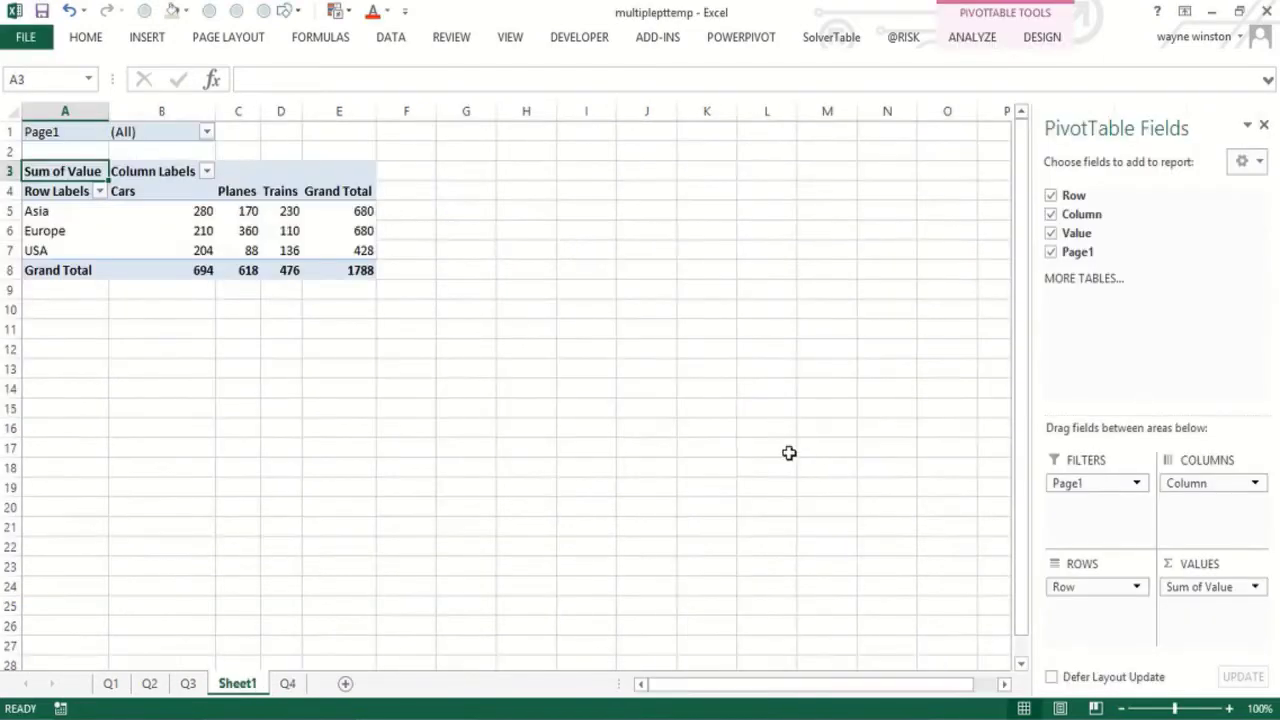
Step: Rename the new PivotTable sheet as Pivottable
click(155, 305)
double_click(236, 680)
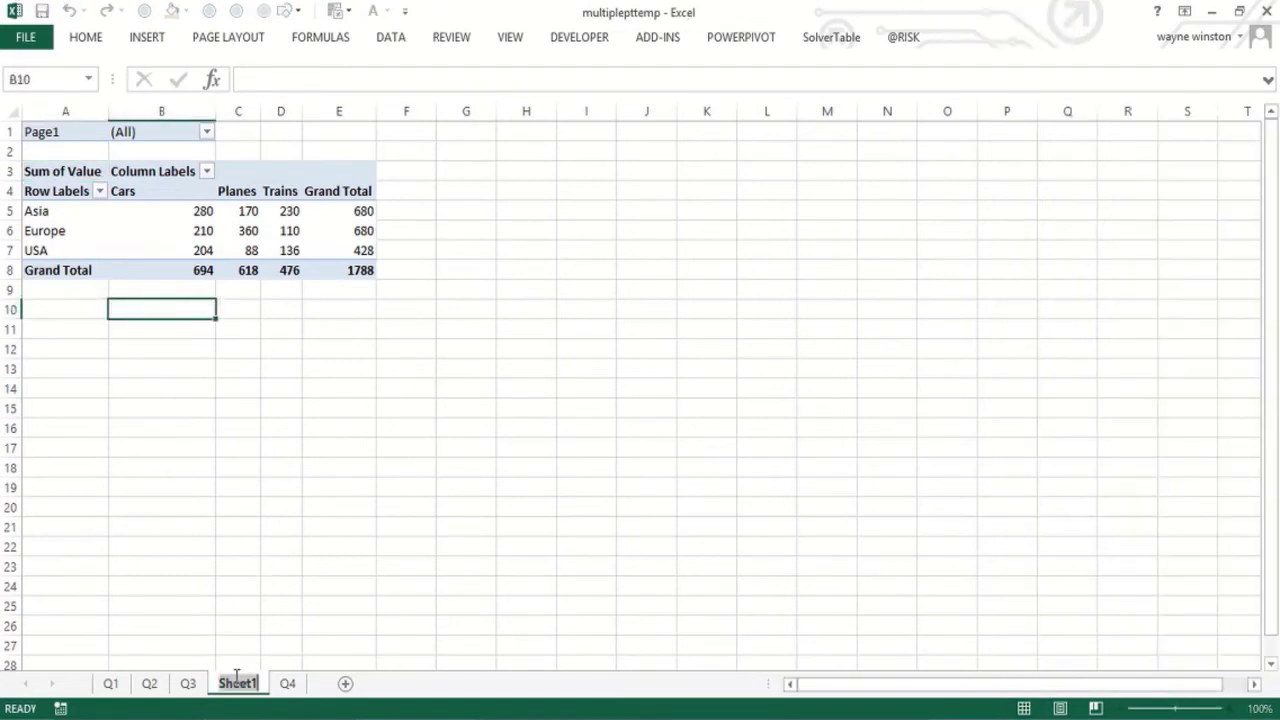
text(Pivottabl)
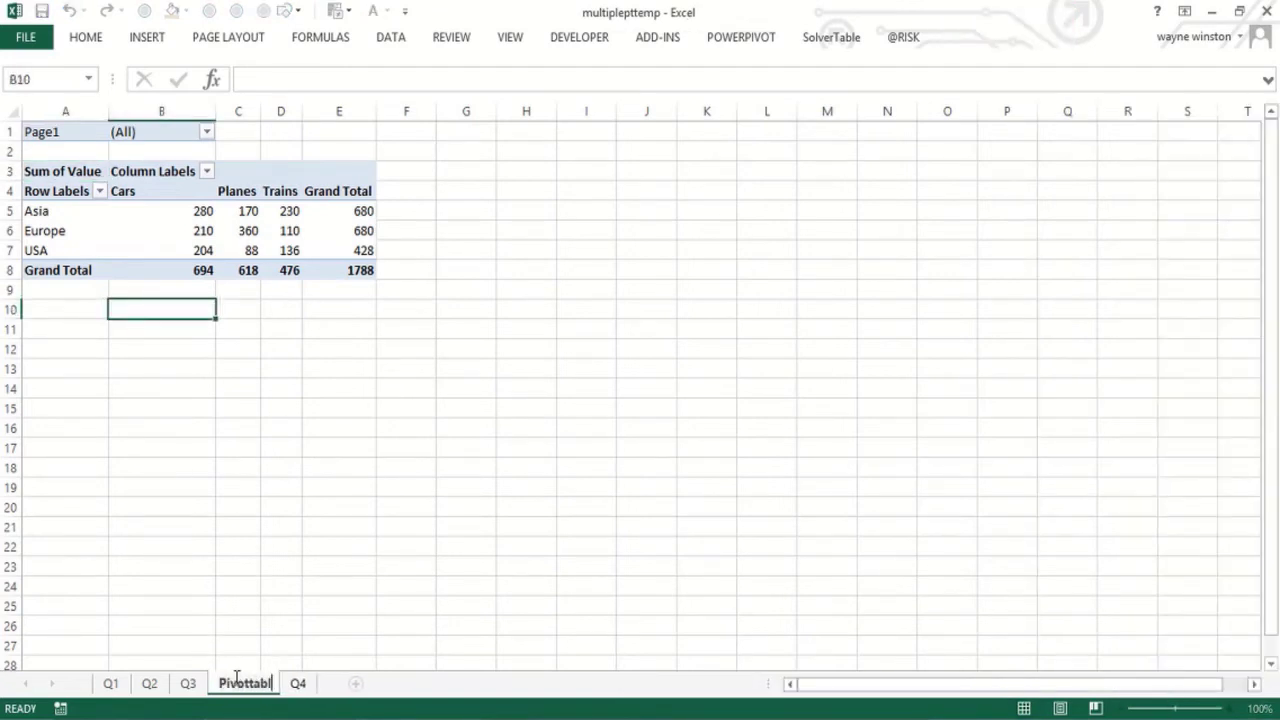
text(e)
key(Return)
click(258, 387)
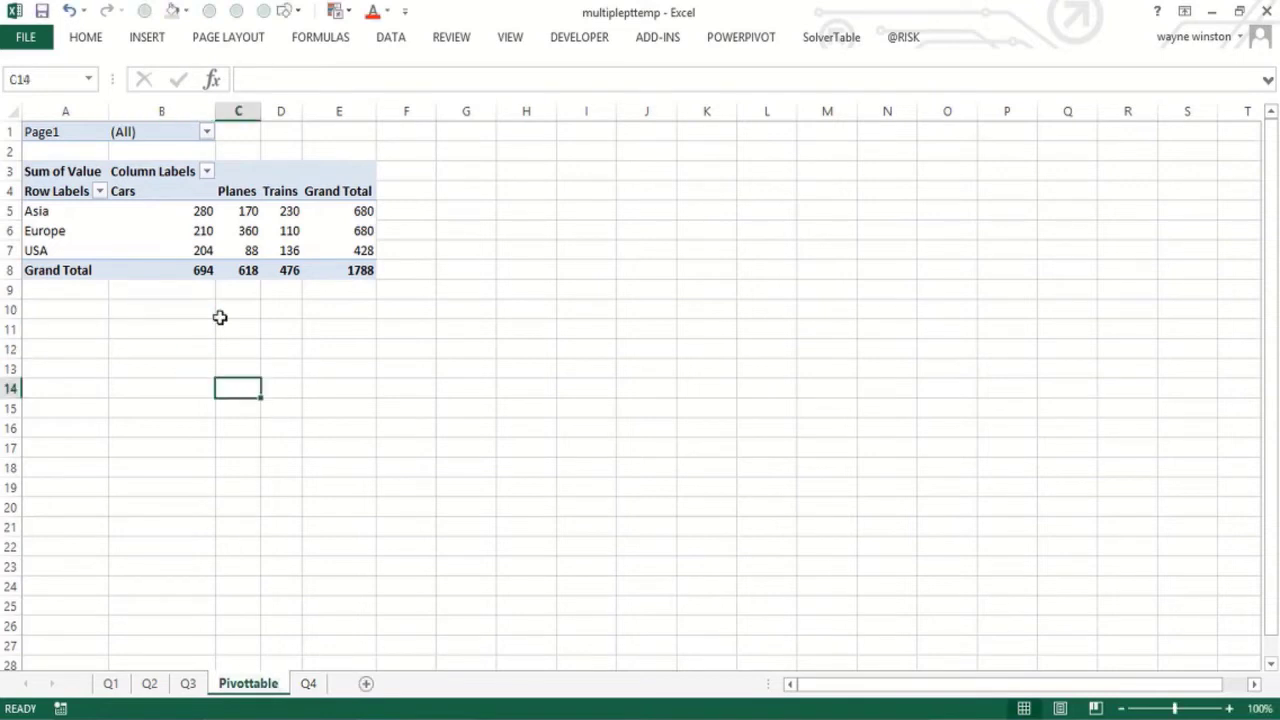
Step: Filter the PivotTable's row labels to exclude Europe, keeping Asia and USA
mouse_move(185, 215)
mouse_move(236, 233)
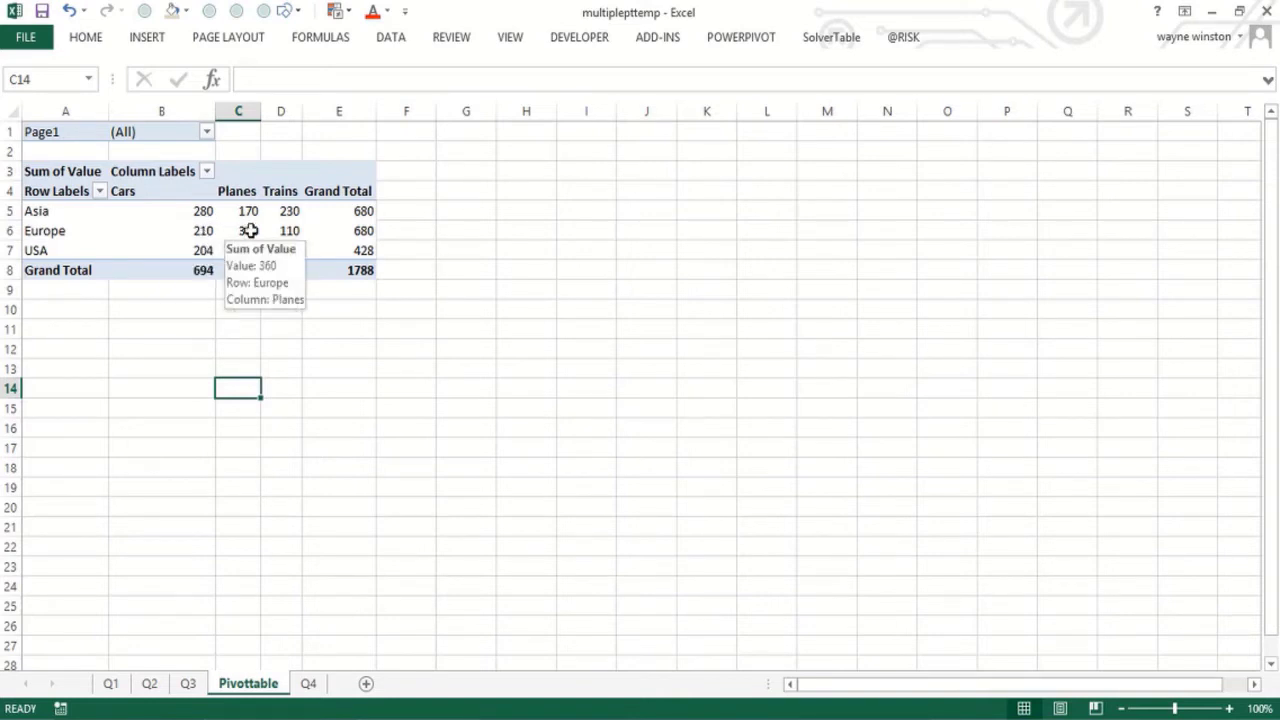
click(249, 231)
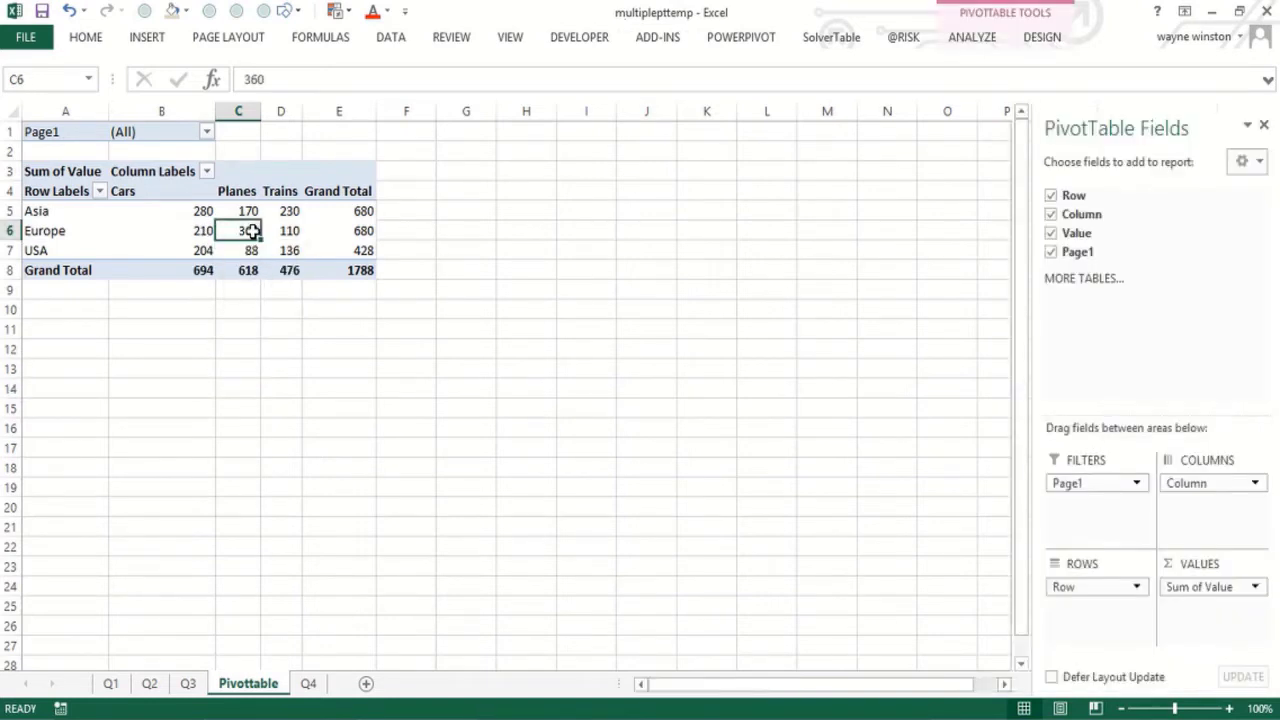
click(100, 192)
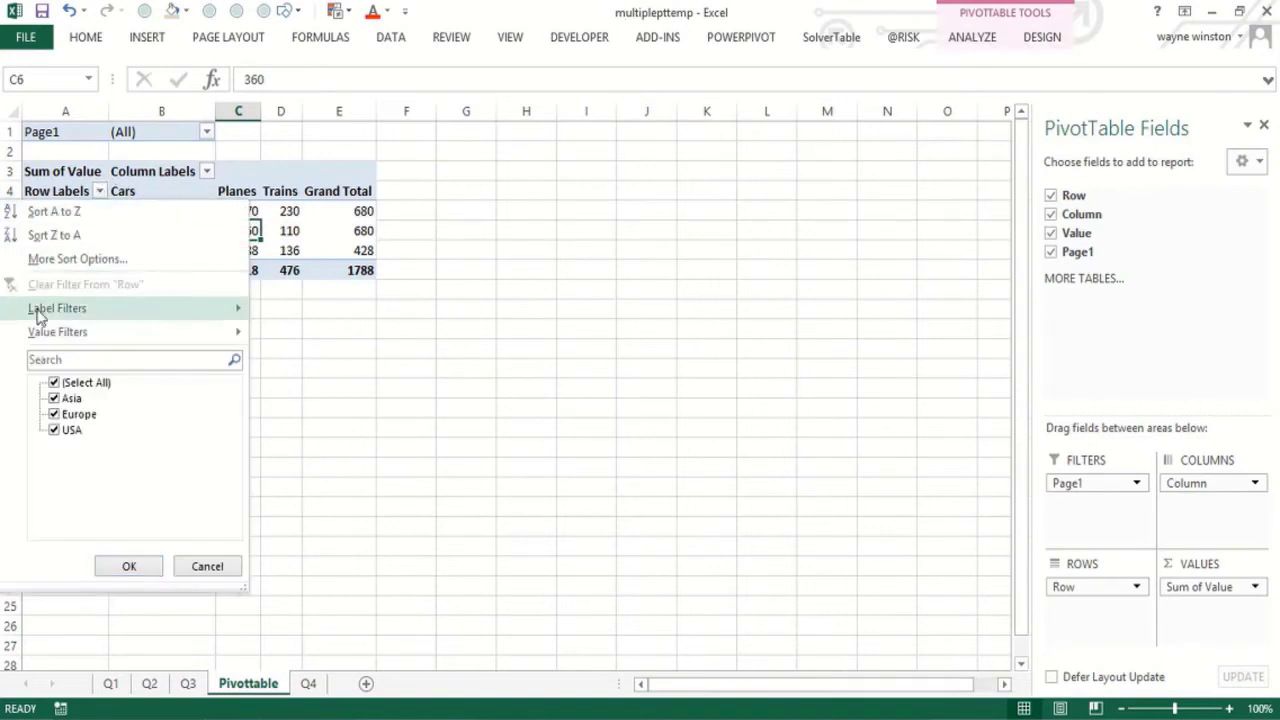
click(55, 414)
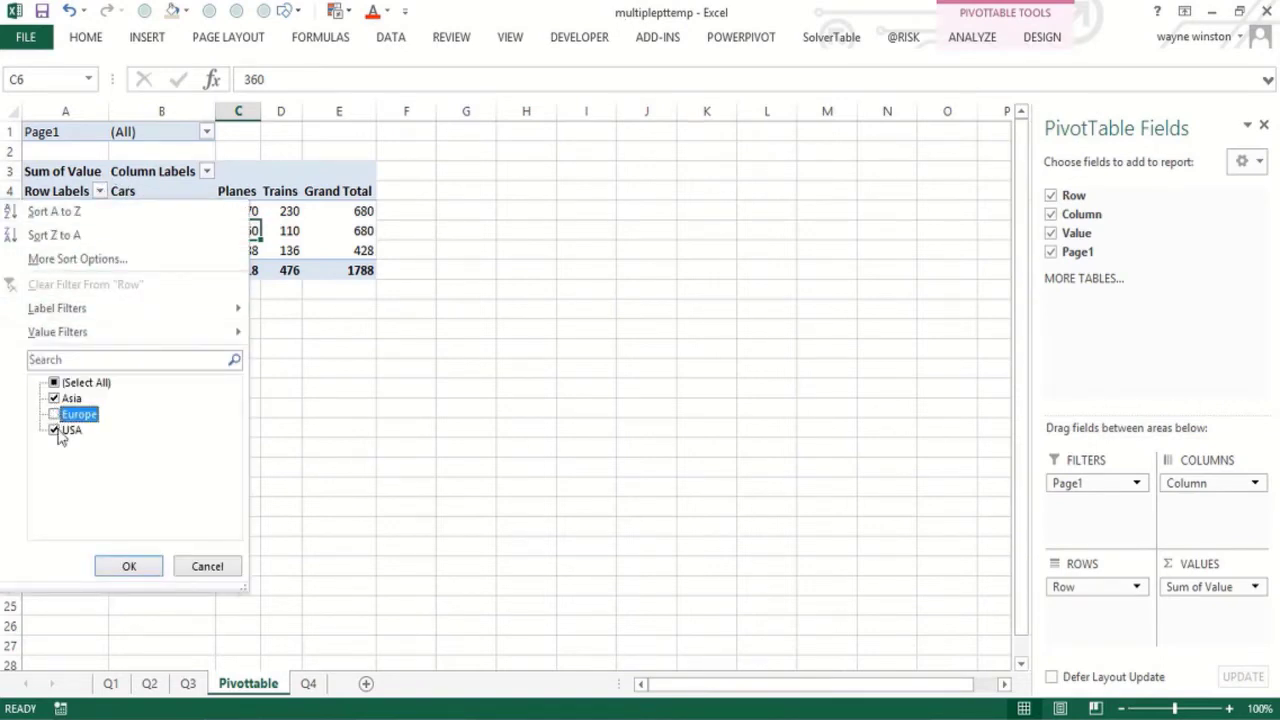
click(129, 566)
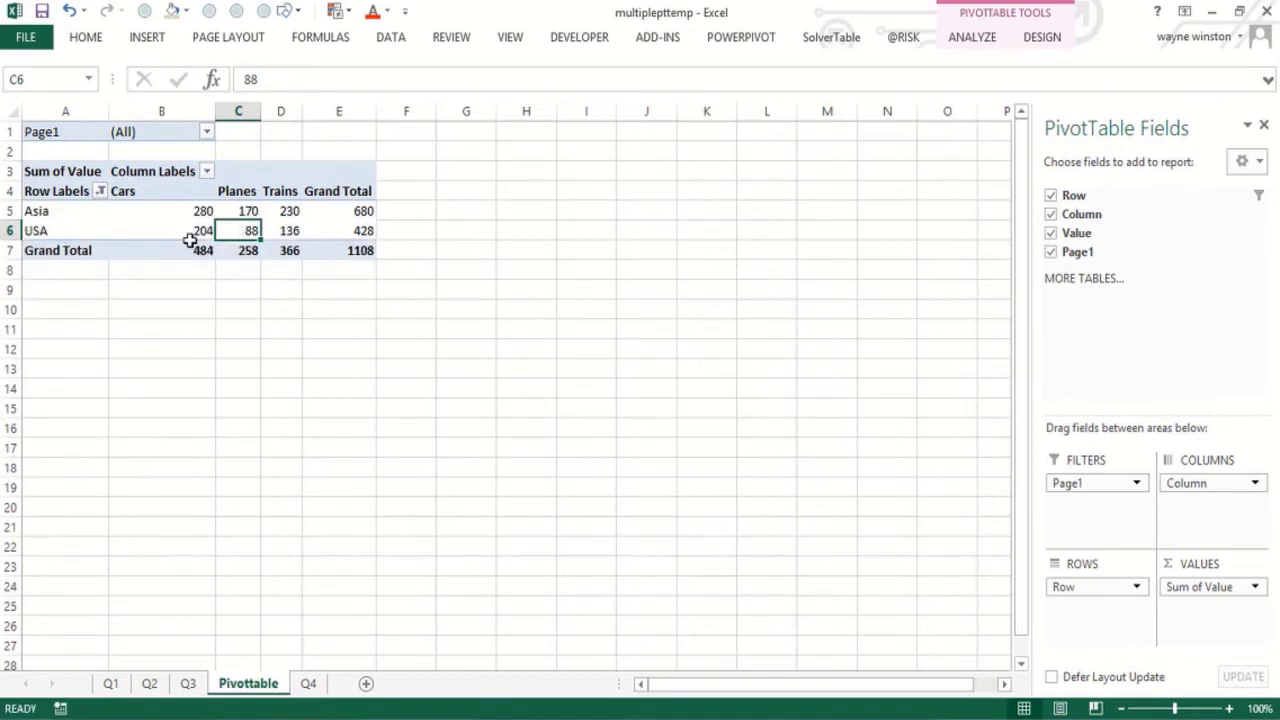
Step: Filter the PivotTable's column labels to exclude Cars, keeping Planes and Trains
click(205, 171)
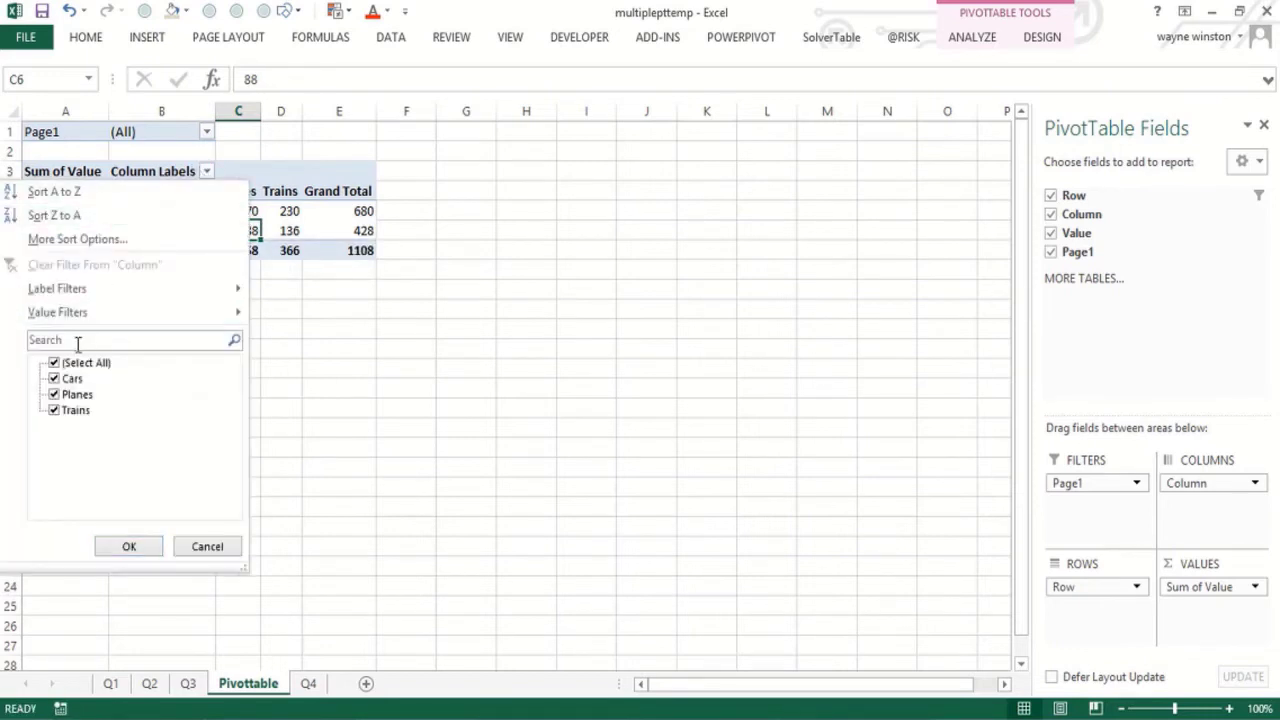
click(55, 379)
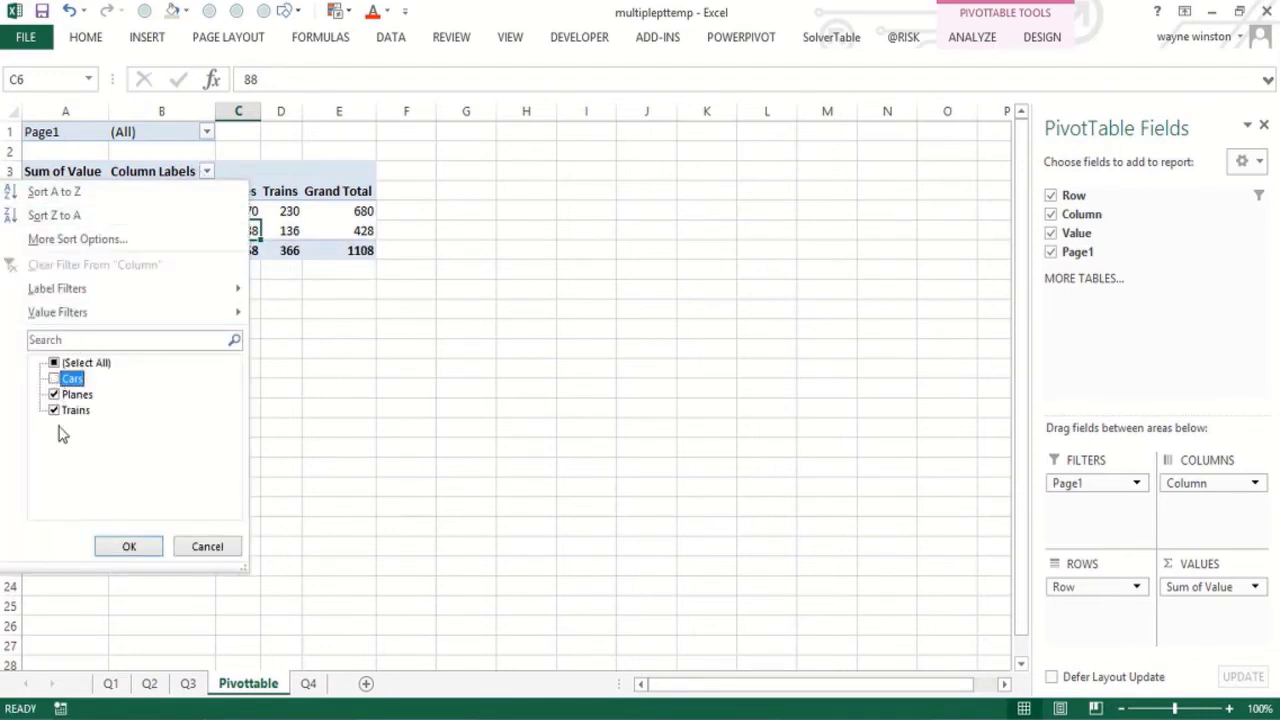
click(118, 546)
click(175, 389)
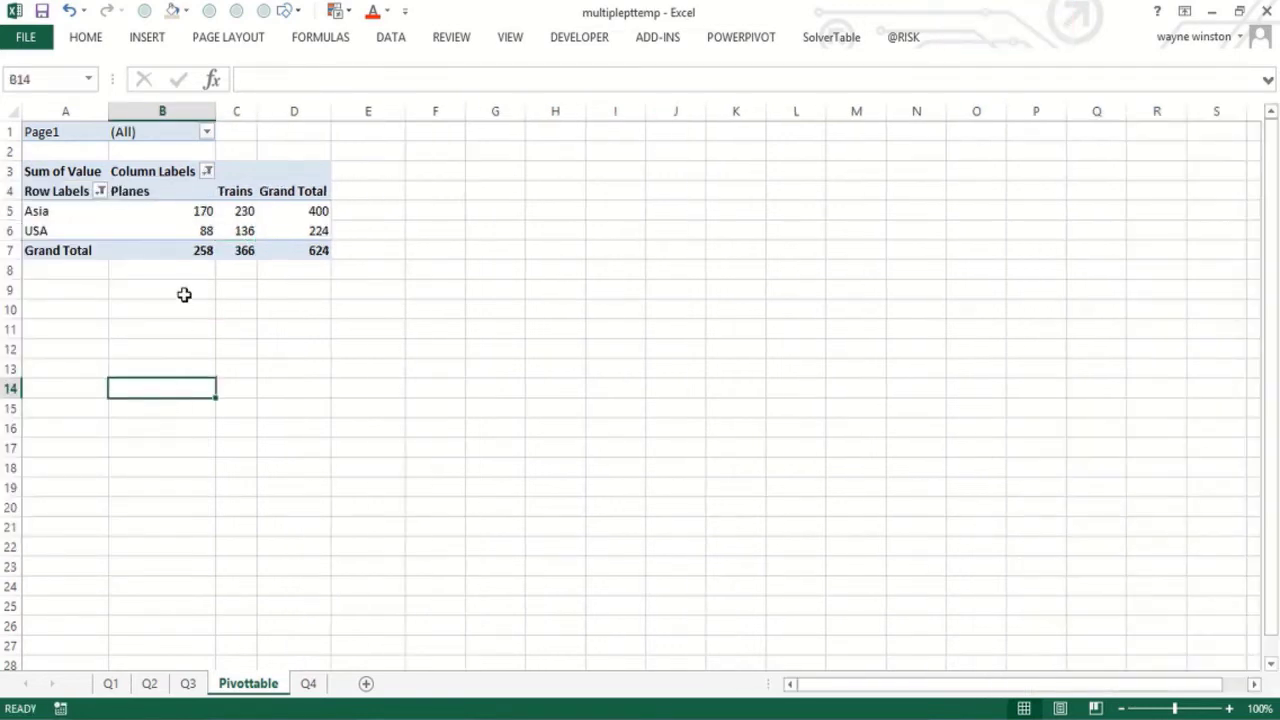
Step: Insert a slicer for the PivotTable's Row field
click(189, 229)
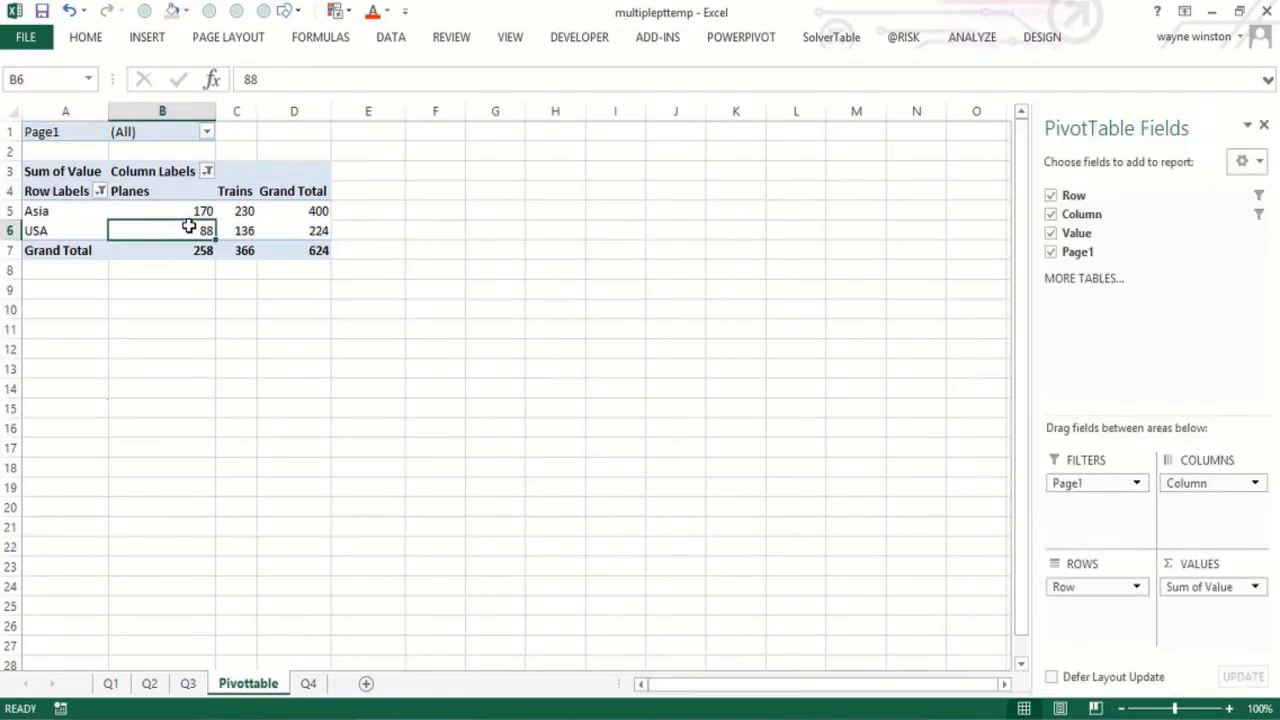
click(152, 40)
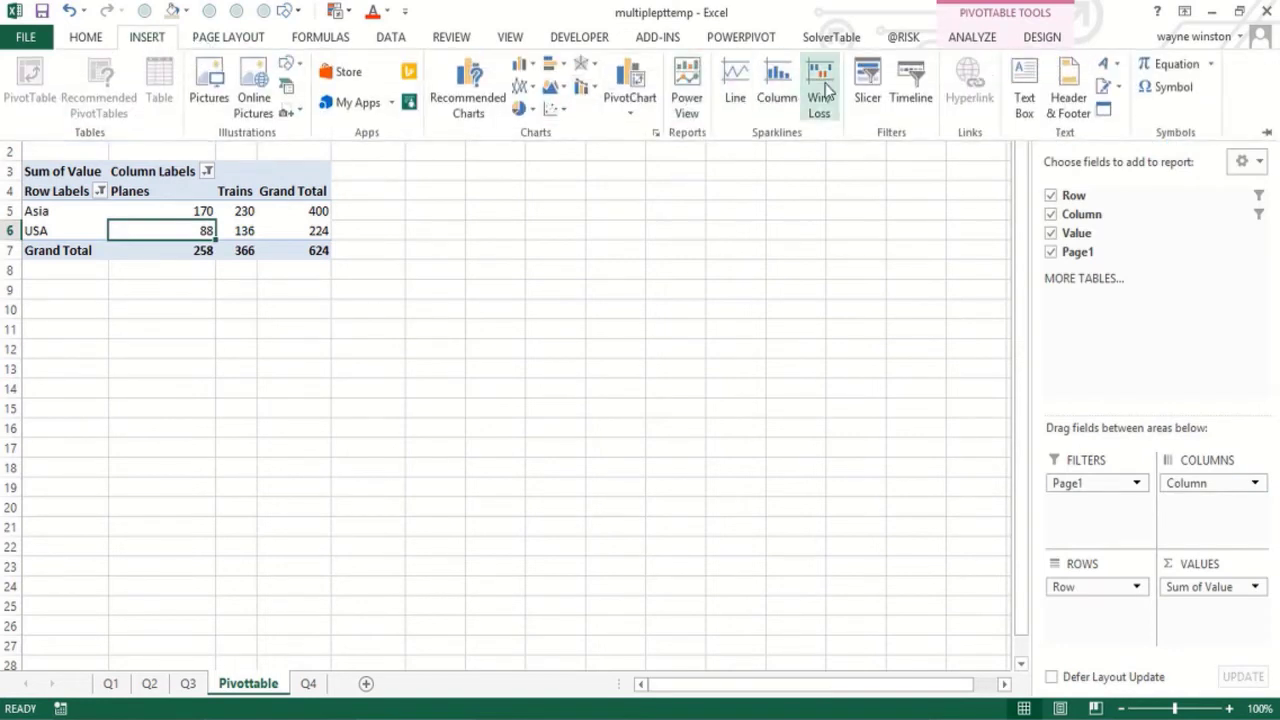
click(862, 88)
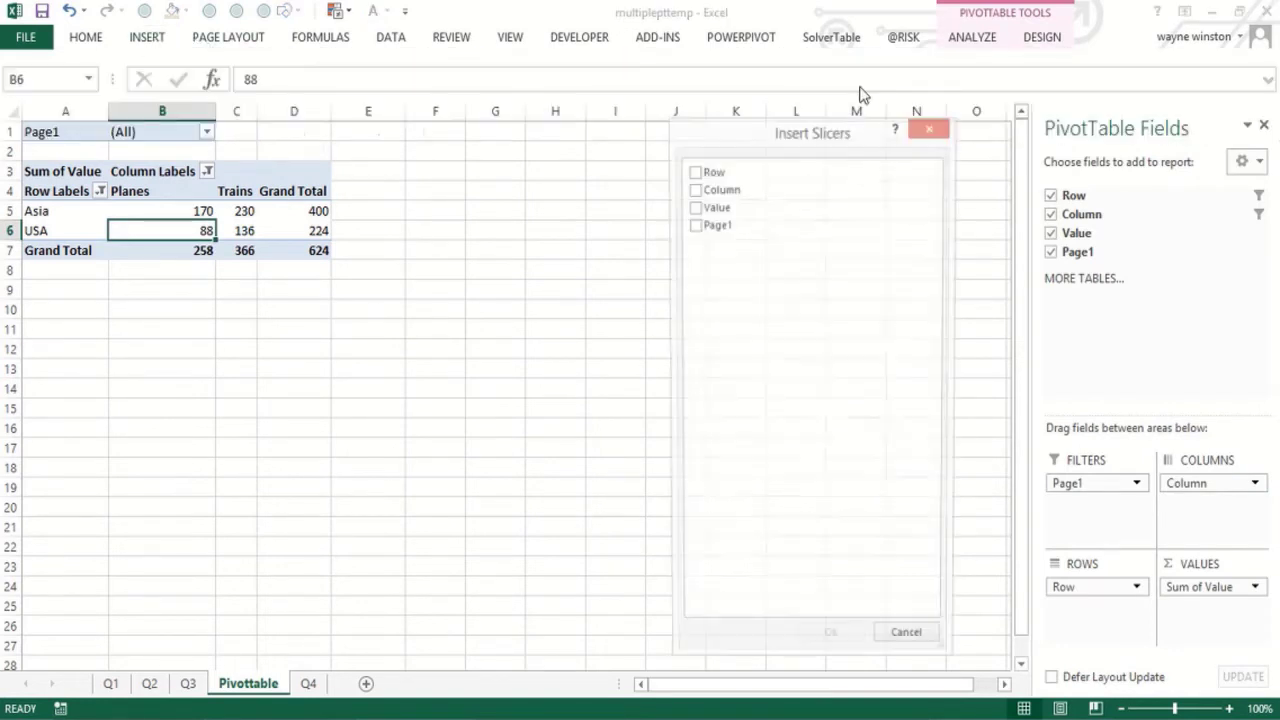
click(694, 174)
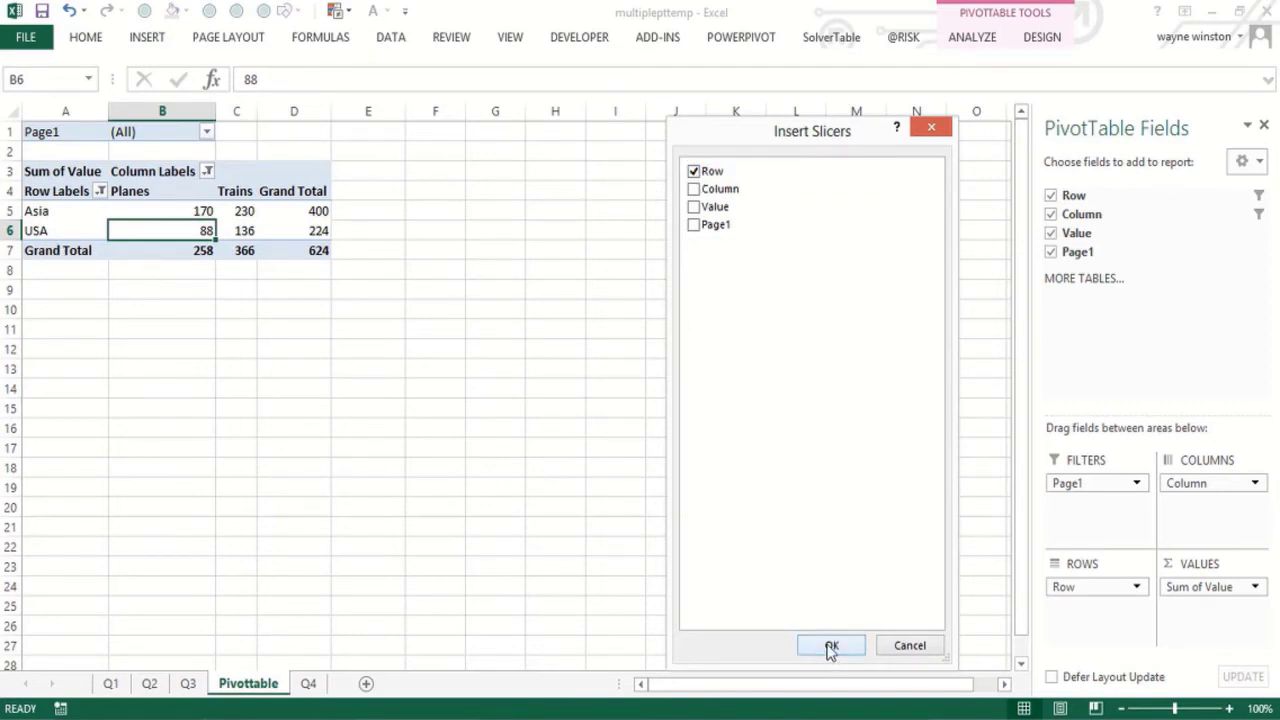
click(830, 646)
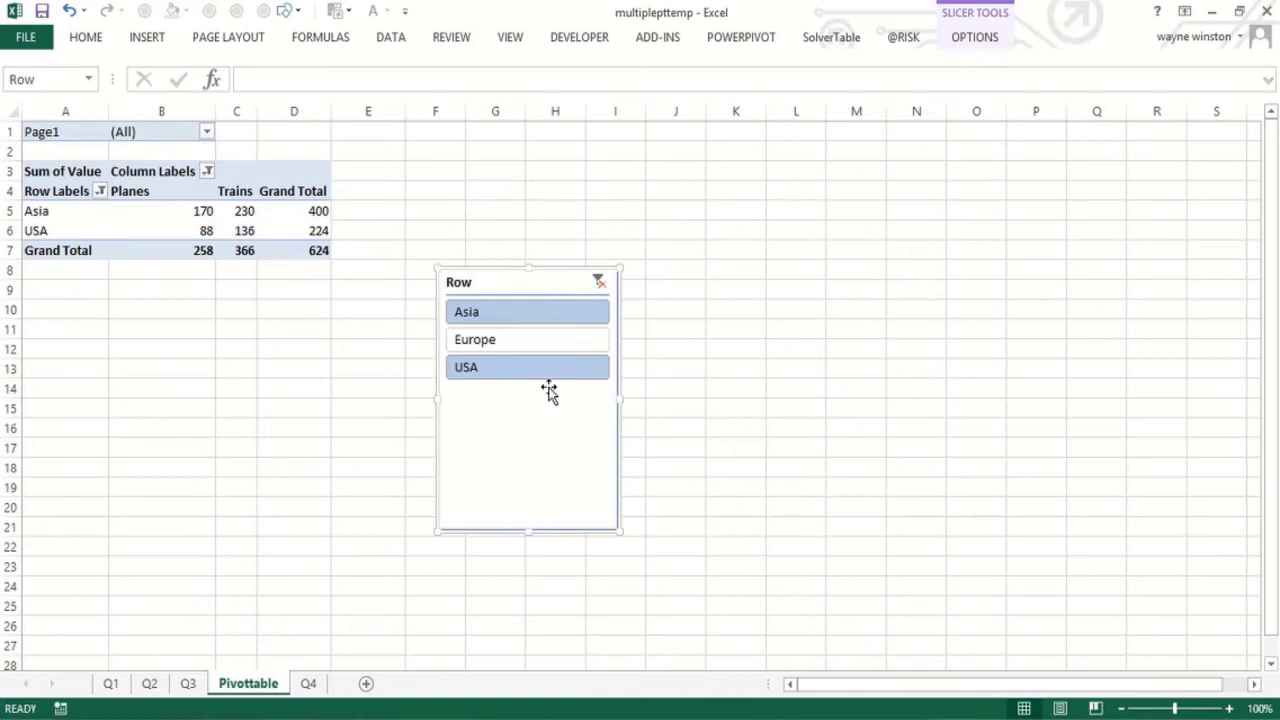
Step: Select Europe alone in the Row slicer, and extend the selection to include Asia and USA
click(540, 341)
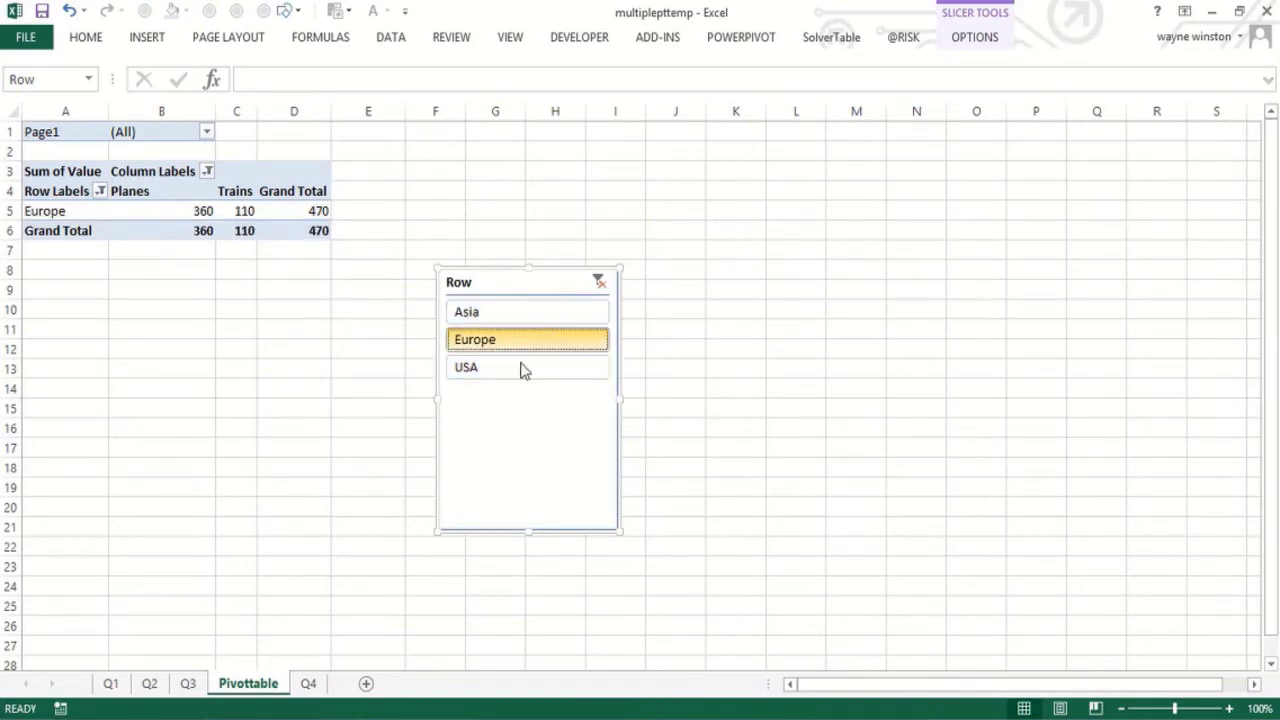
ctrl+click(522, 370)
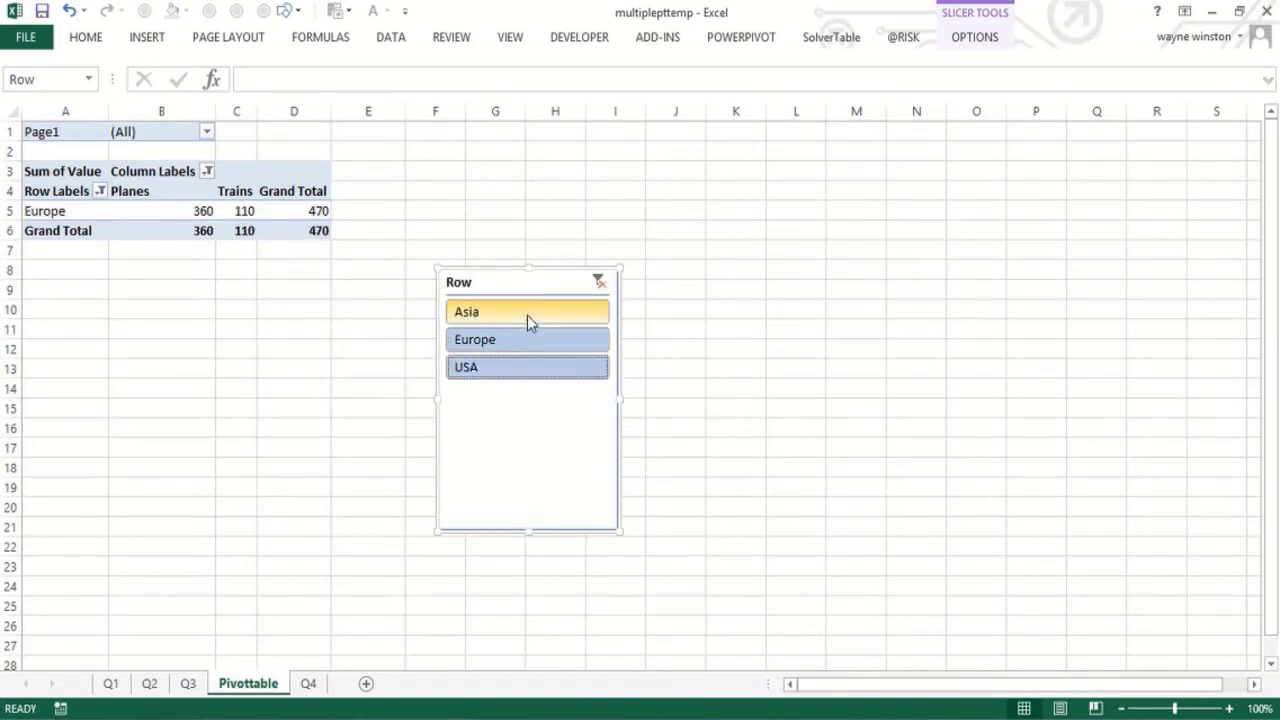
ctrl+click(527, 315)
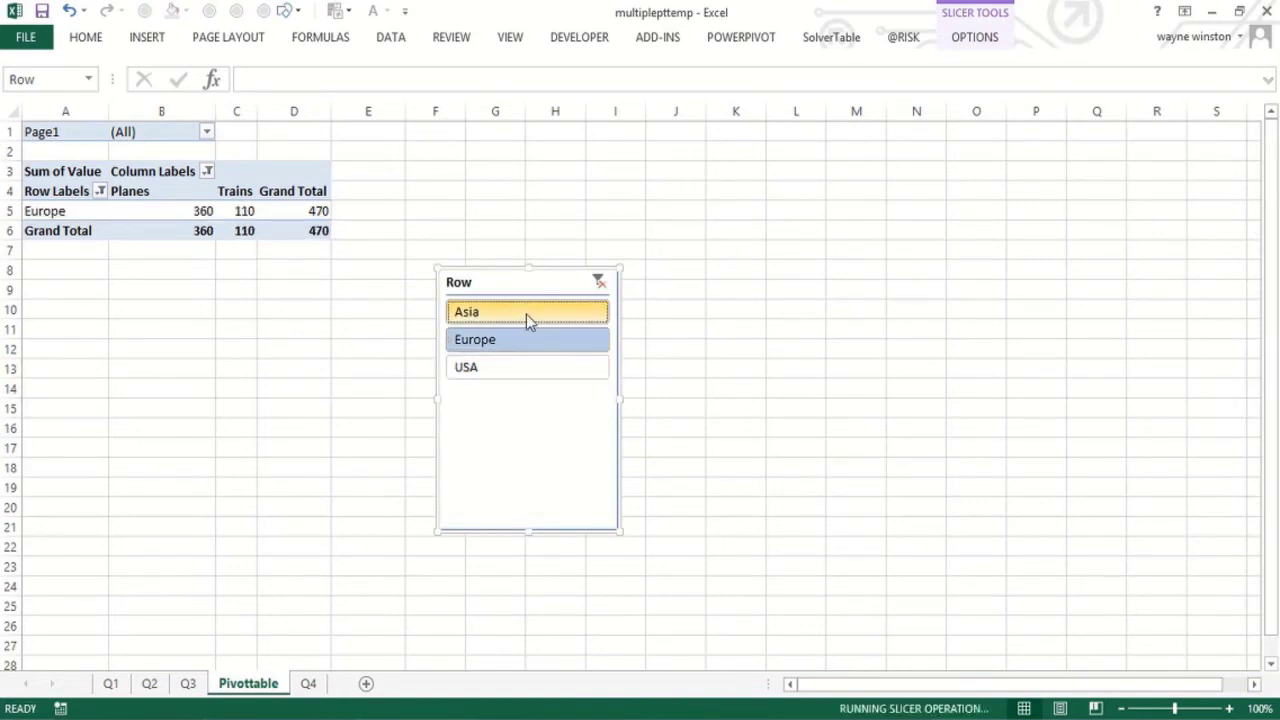
ctrl+click(510, 366)
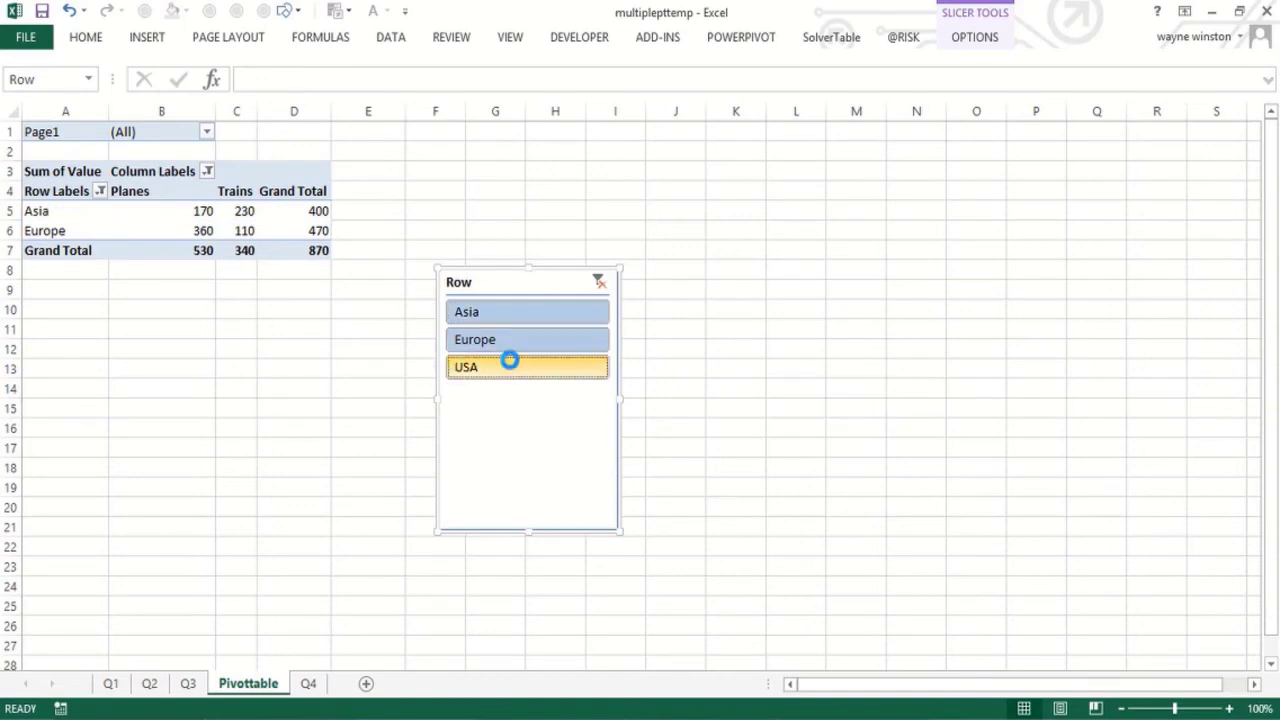
click(710, 336)
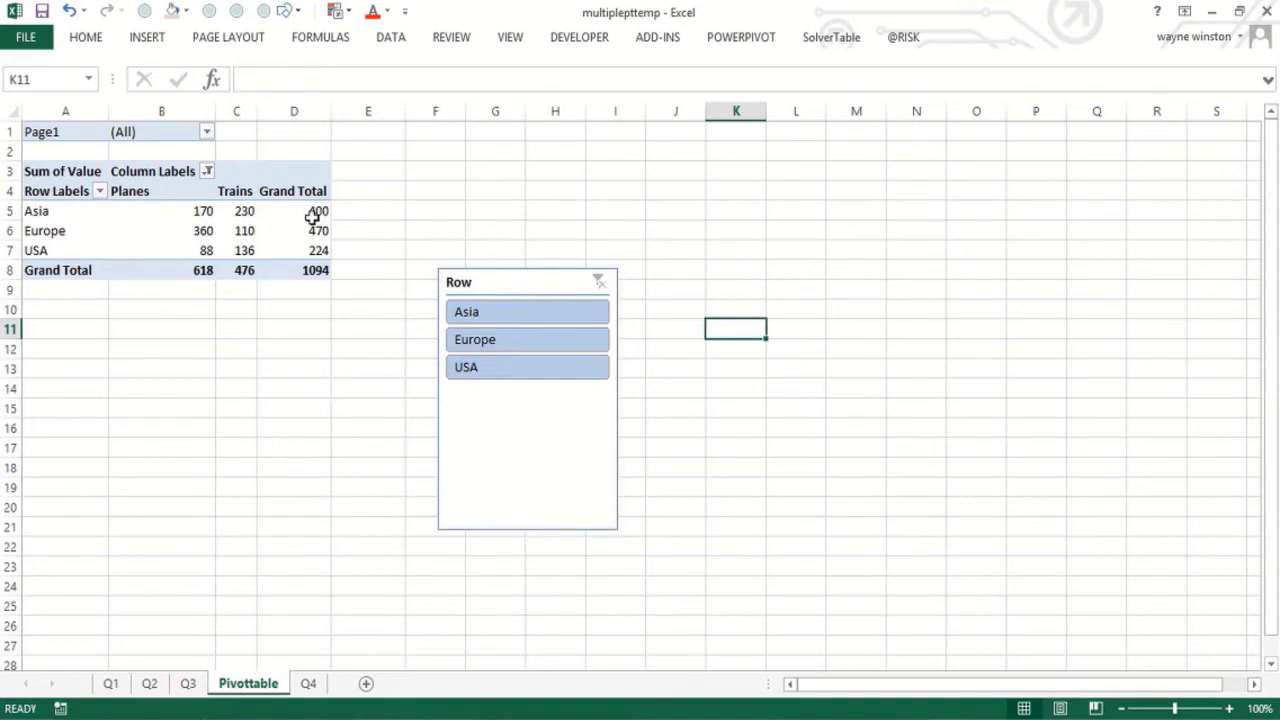
Step: Filter the PivotTable's Page1 field to Item1 only, with multiple item selection enabled and Item2, Item3 and Item4 excluded
click(206, 134)
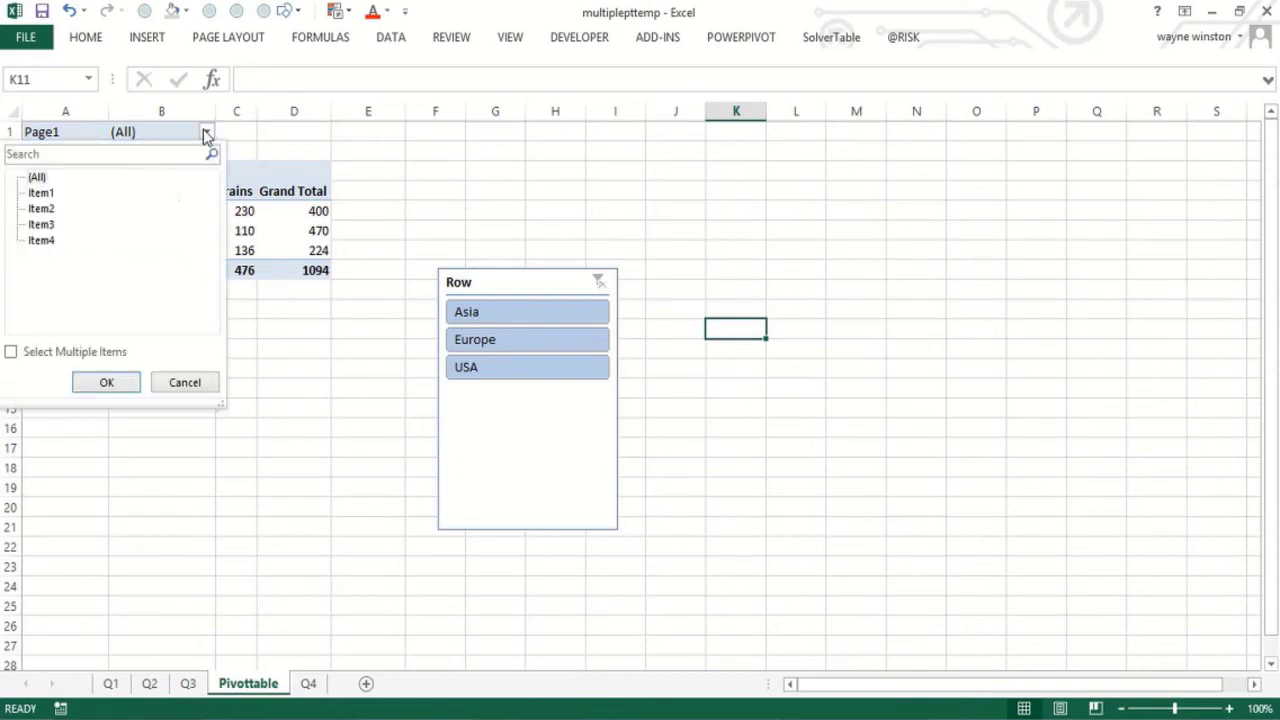
click(10, 352)
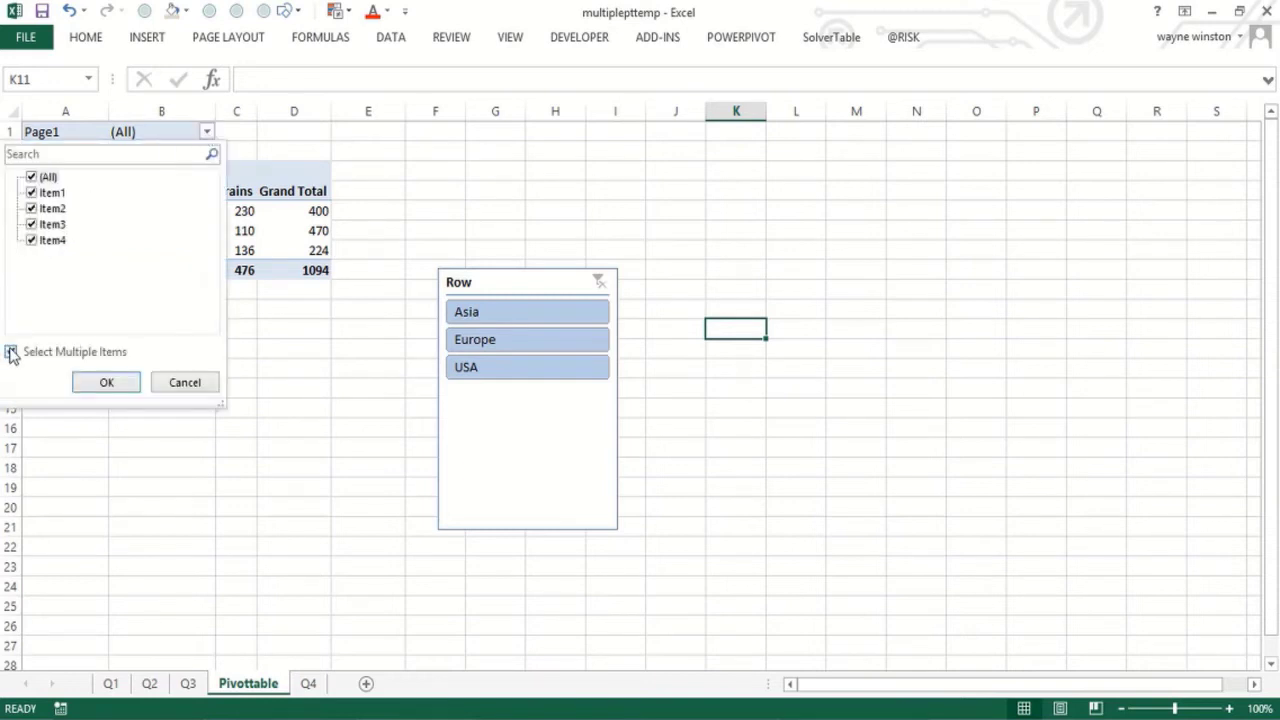
click(31, 209)
click(31, 225)
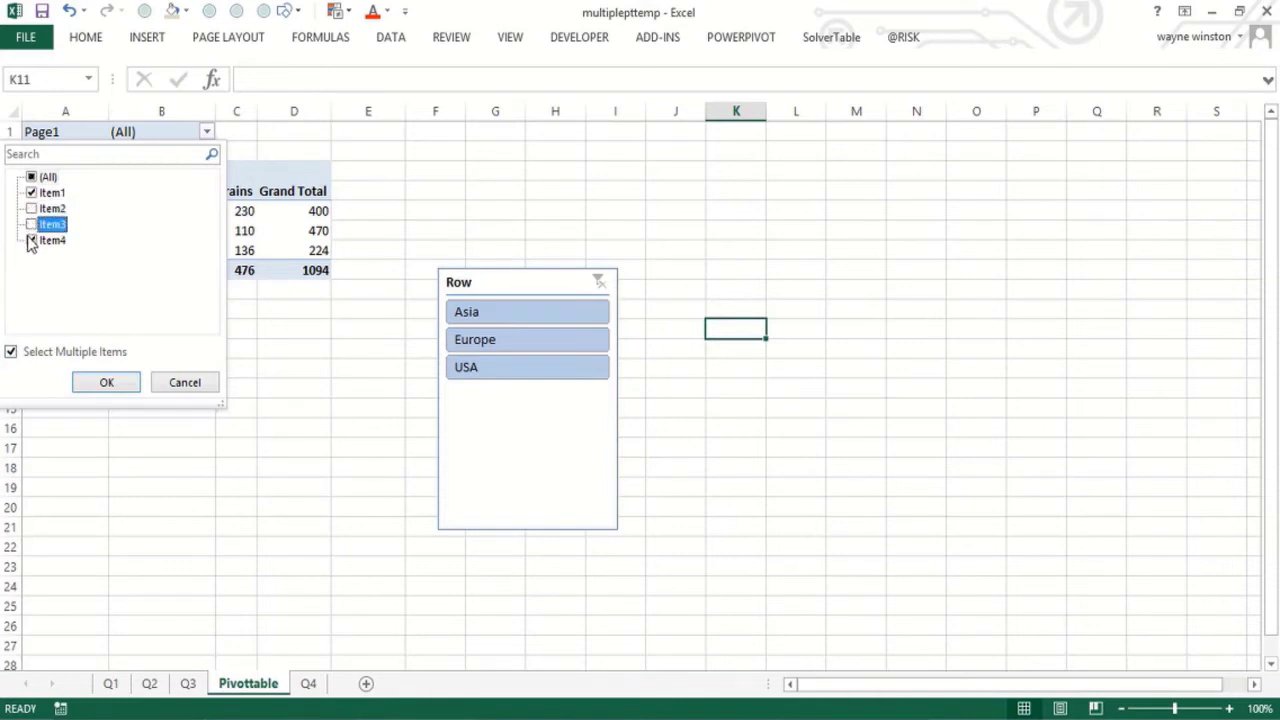
click(31, 241)
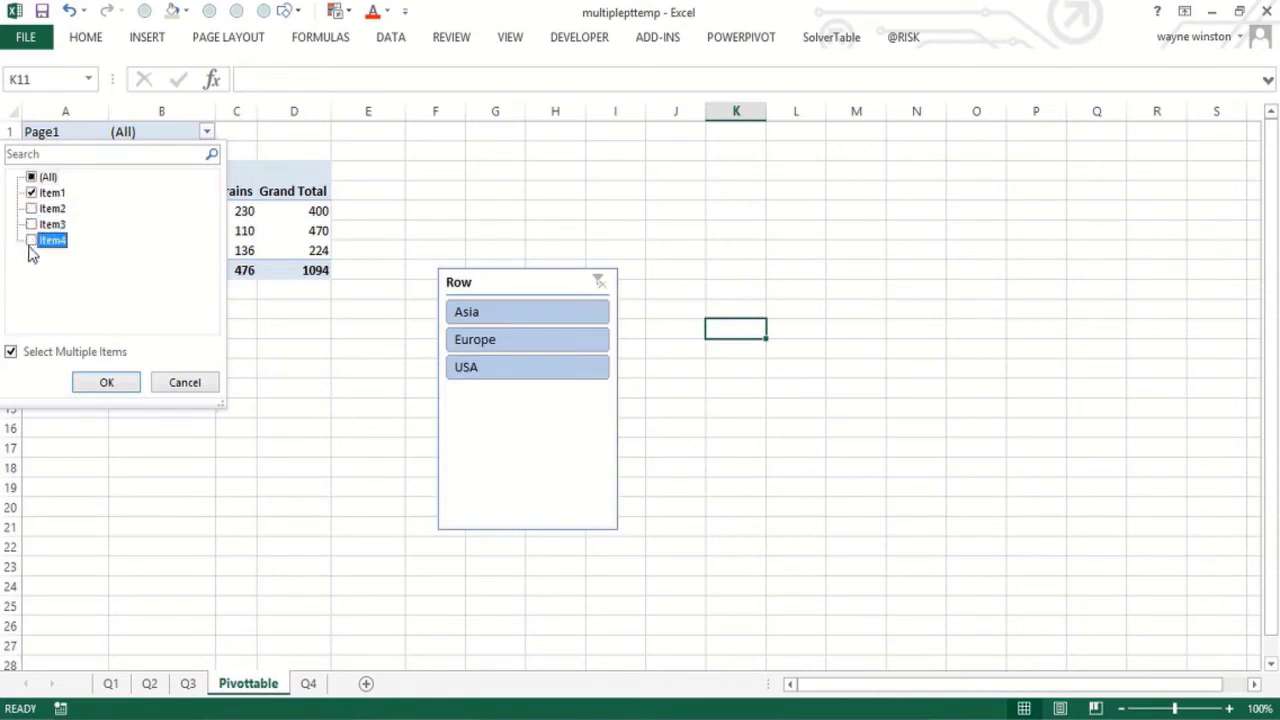
click(107, 384)
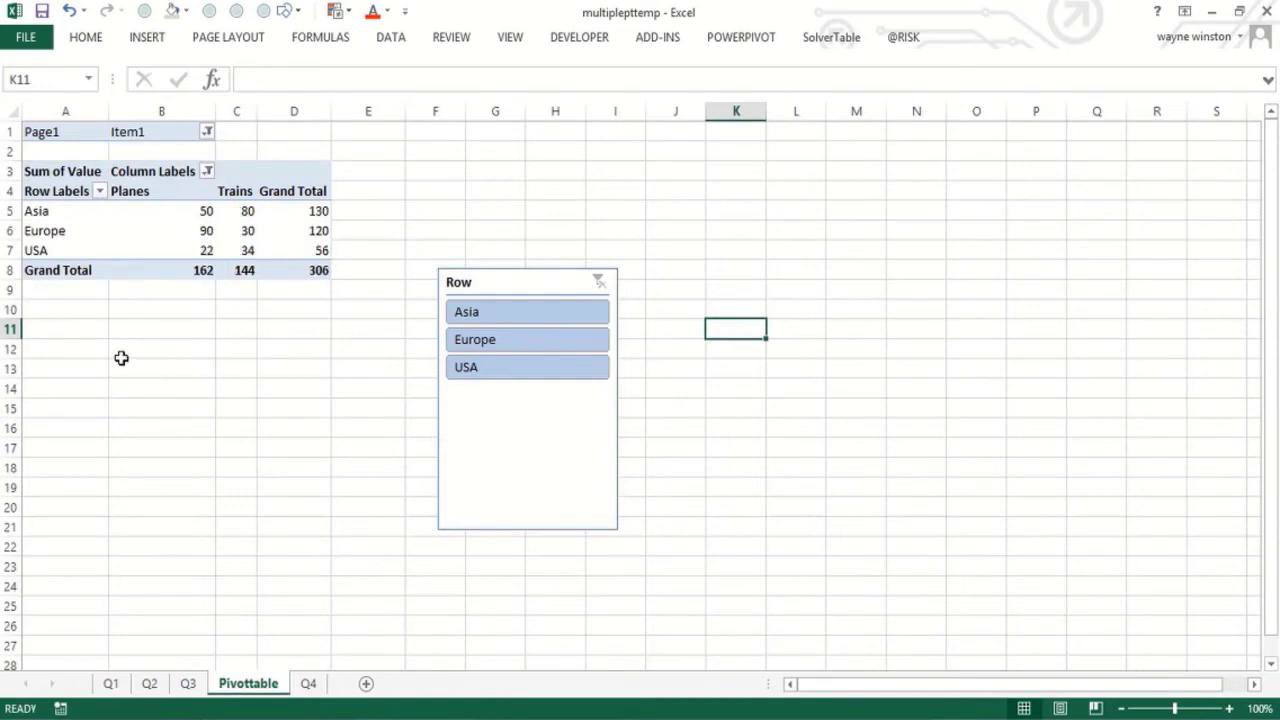
click(121, 357)
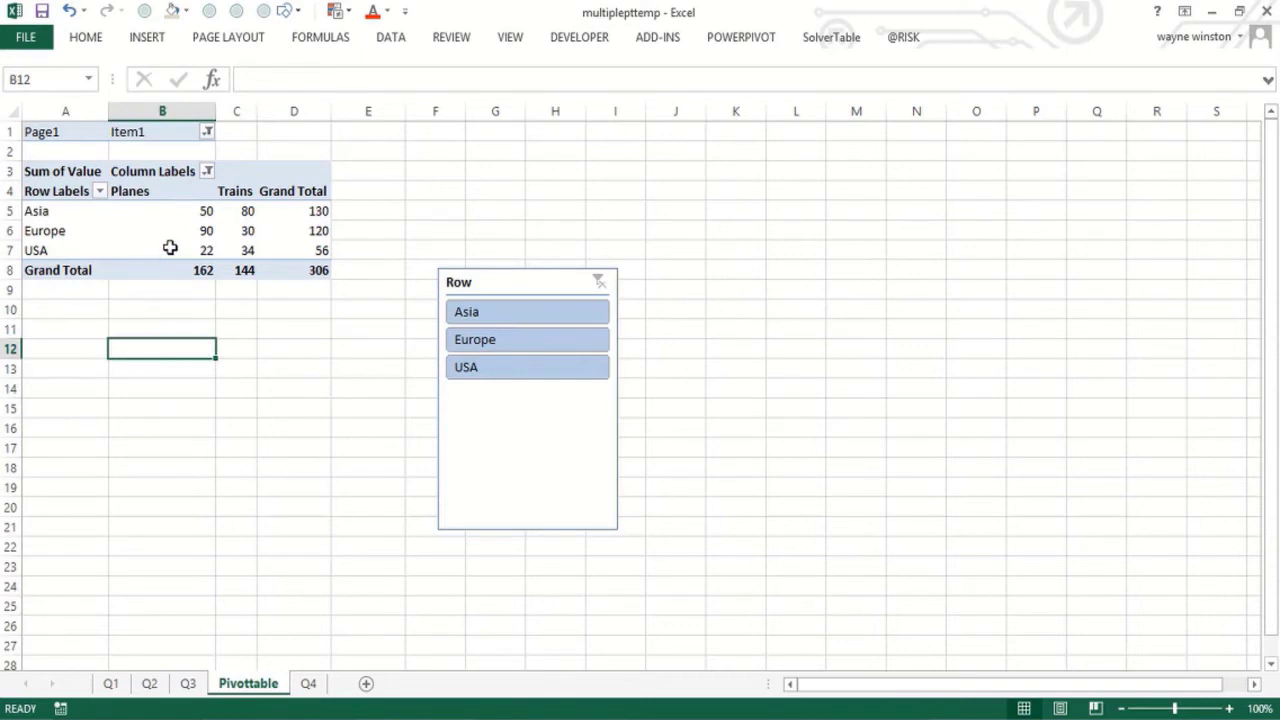
mouse_move(172, 231)
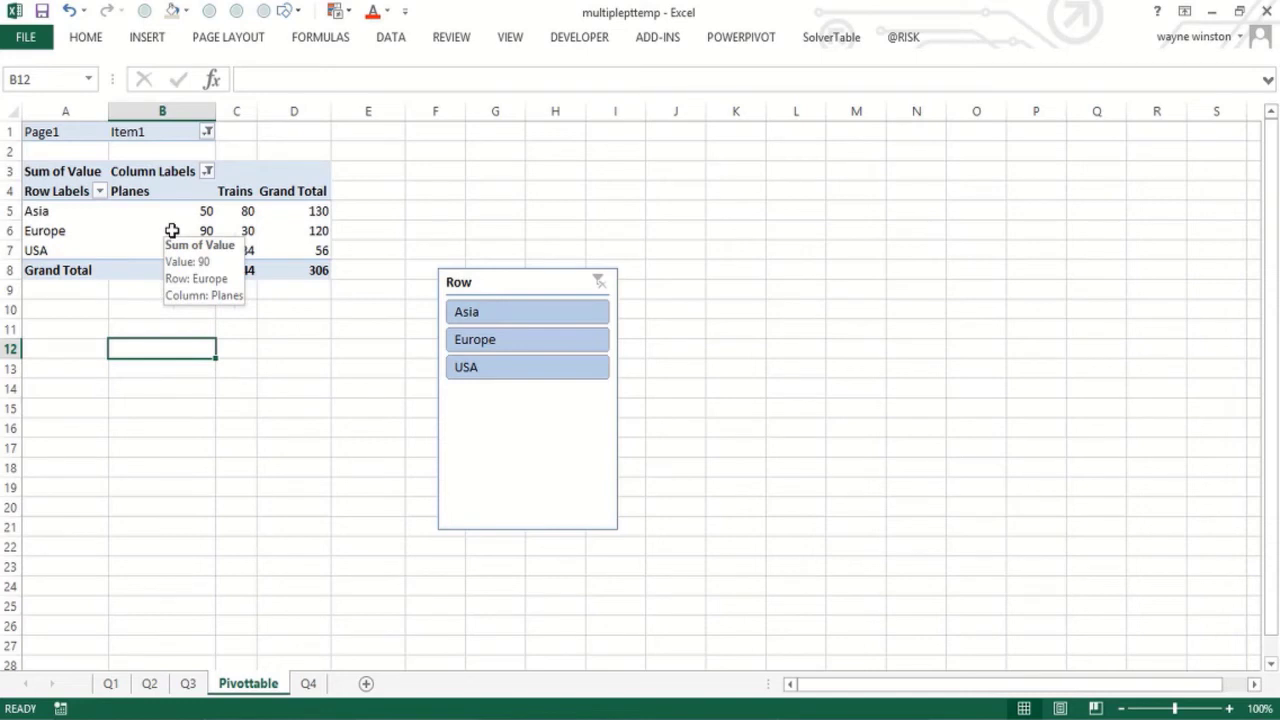
click(281, 410)
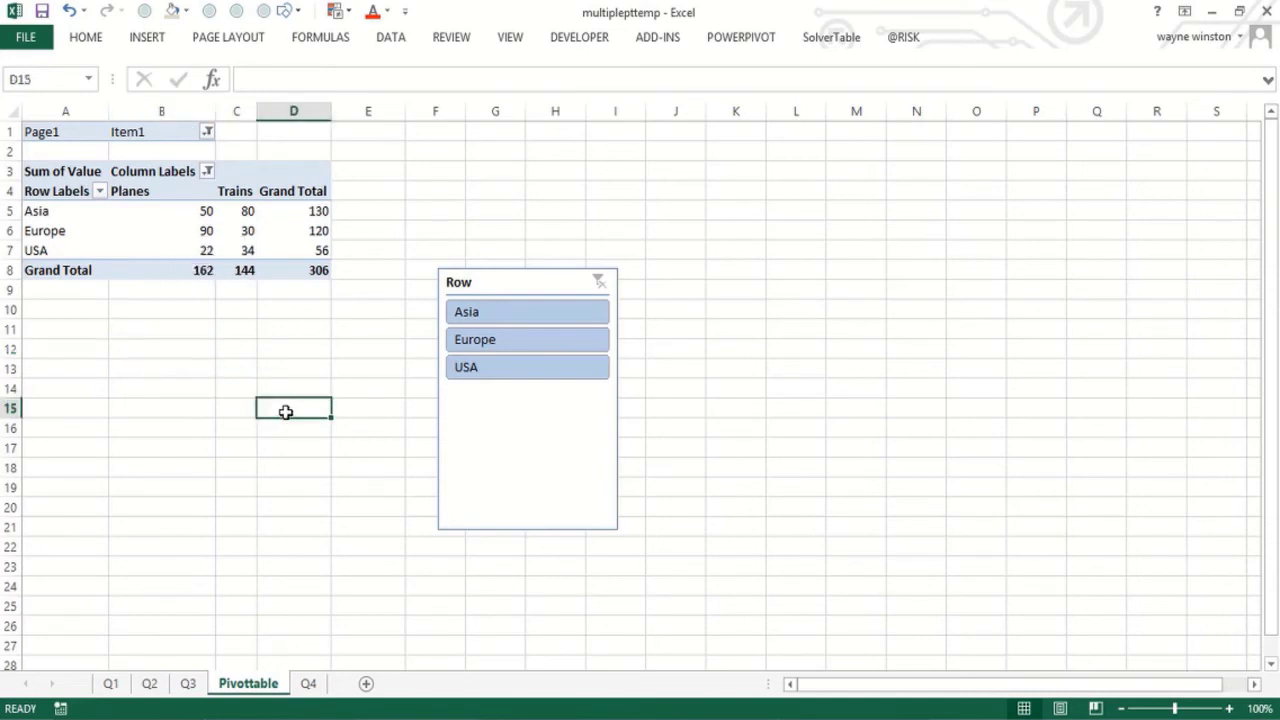
click(795, 287)
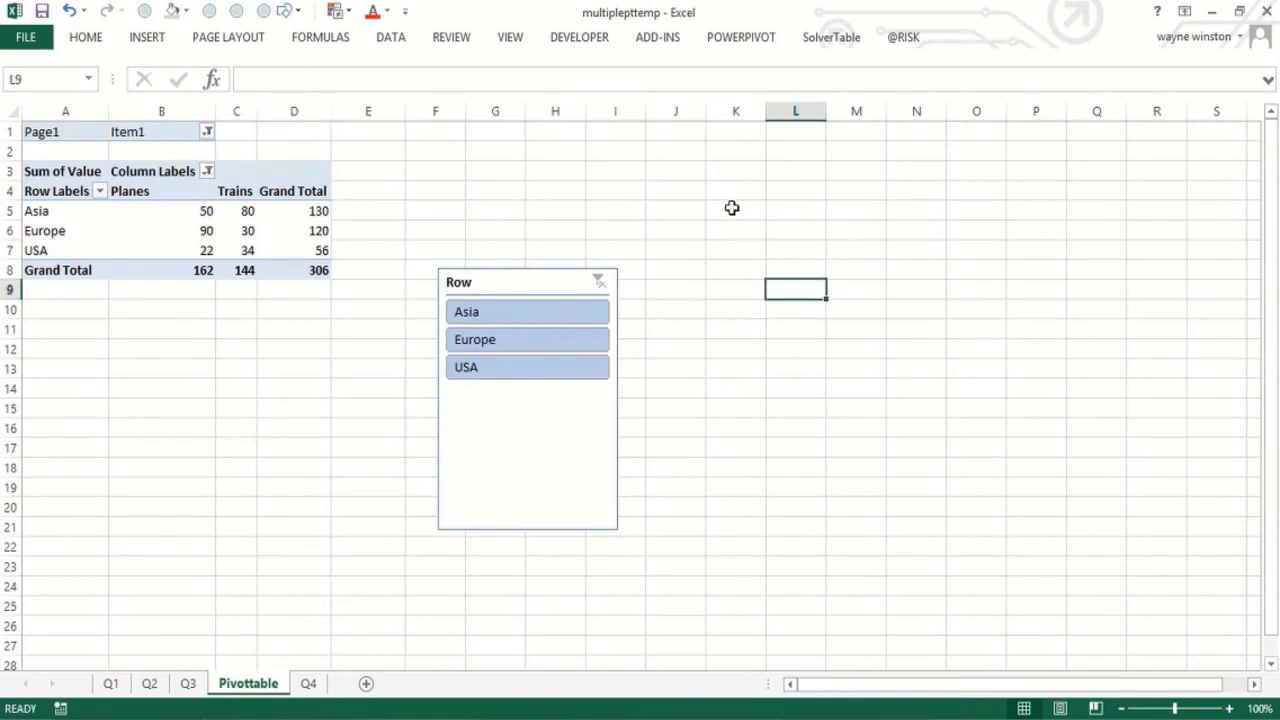
key(alt+d)
key(p)
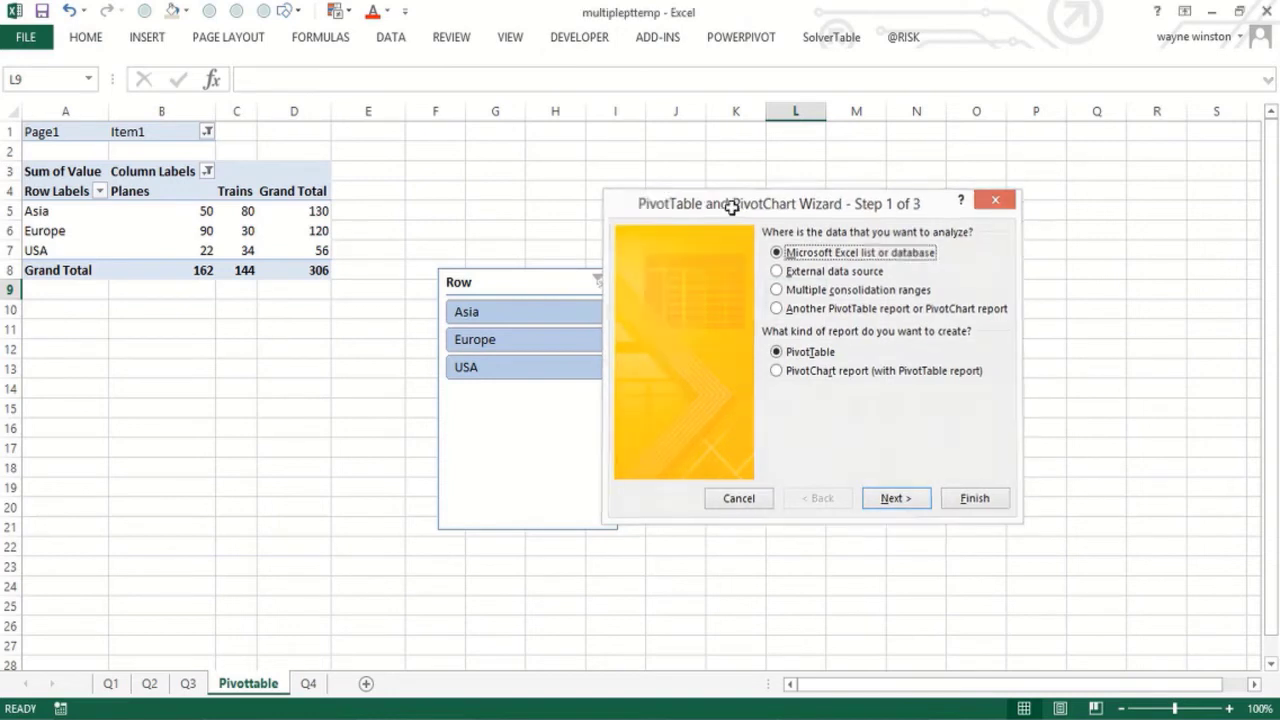
key(Escape)
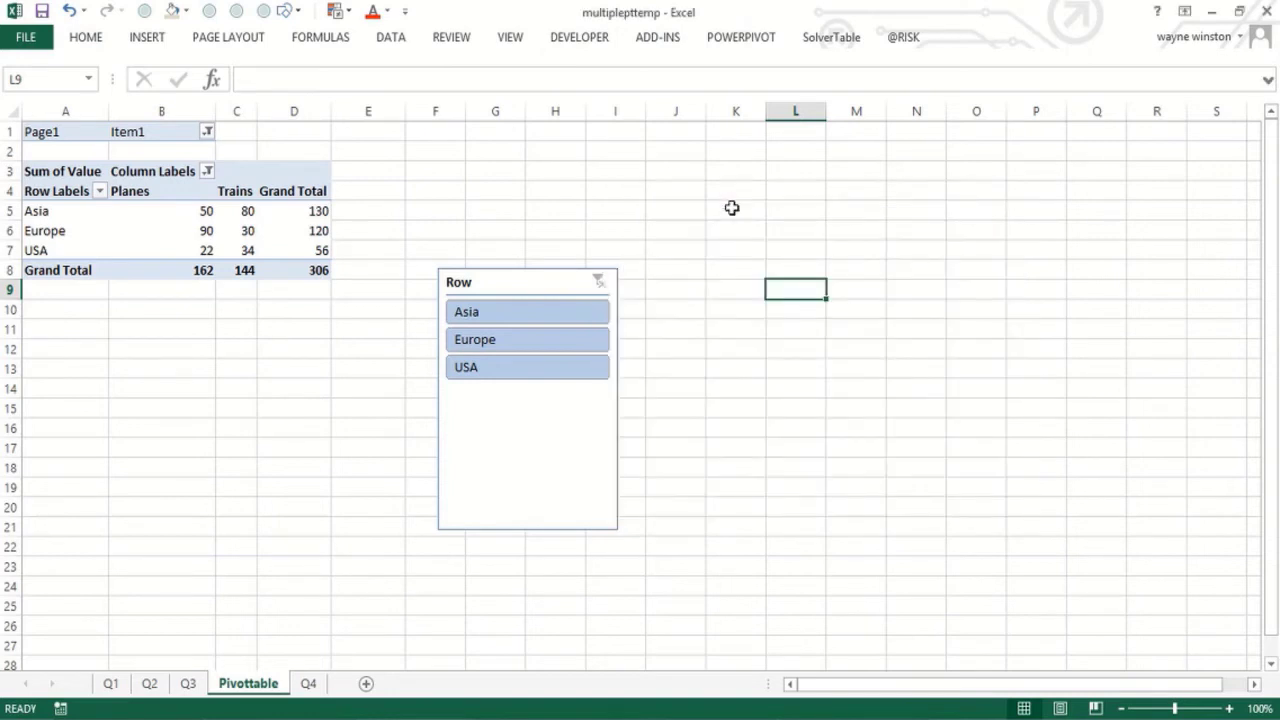
key(alt+d)
key(p)
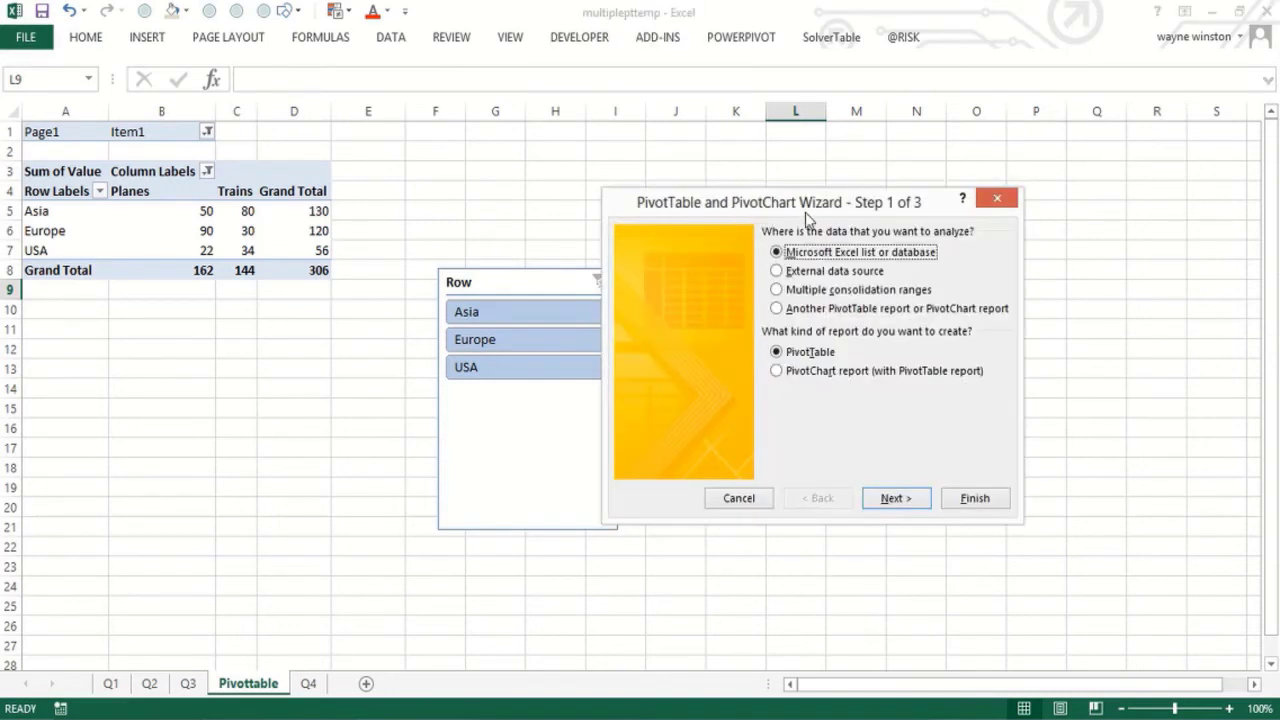
click(997, 198)
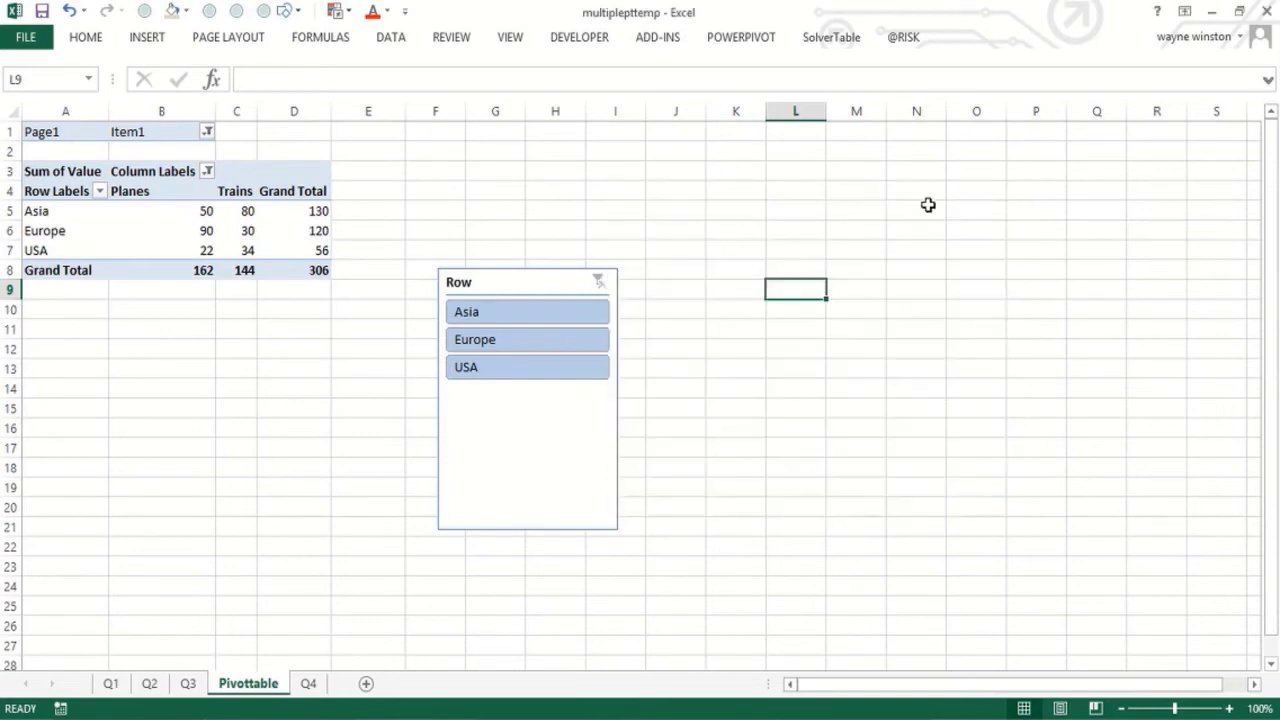
Step: Add the PivotTable and PivotChart Wizard, a command not in the ribbon, to the Quick Access Toolbar for all documents
click(28, 48)
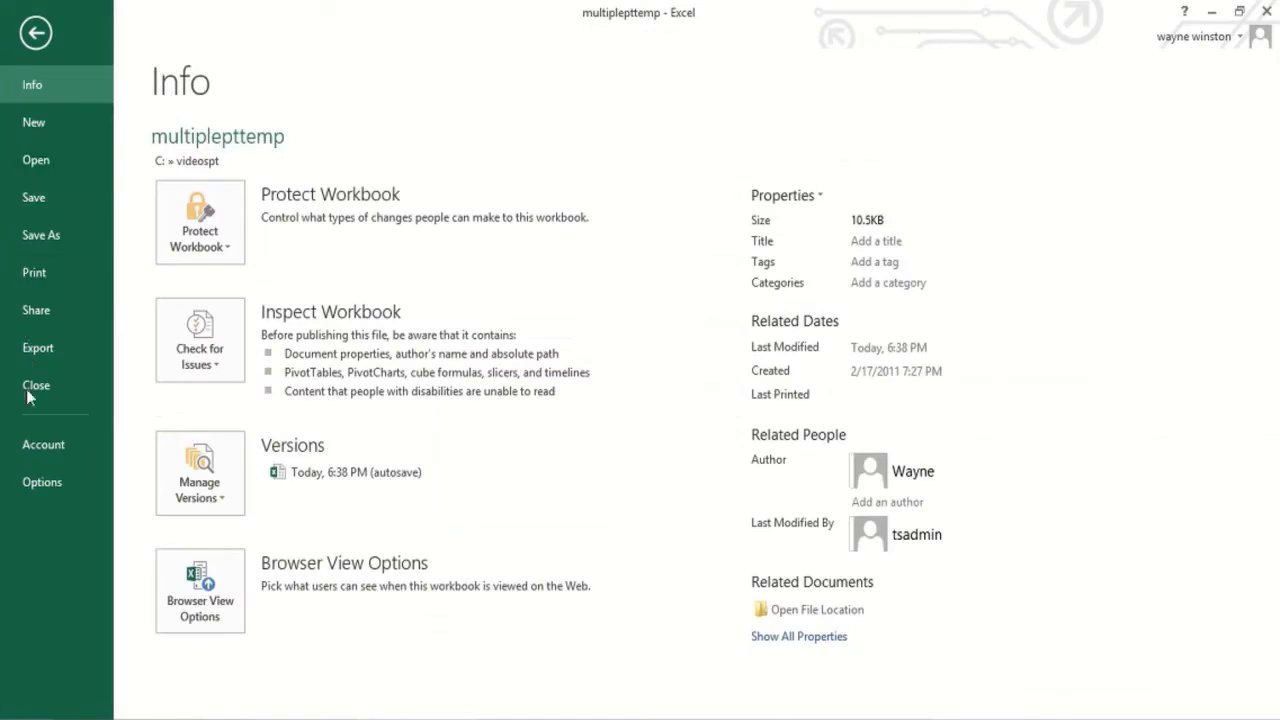
click(47, 480)
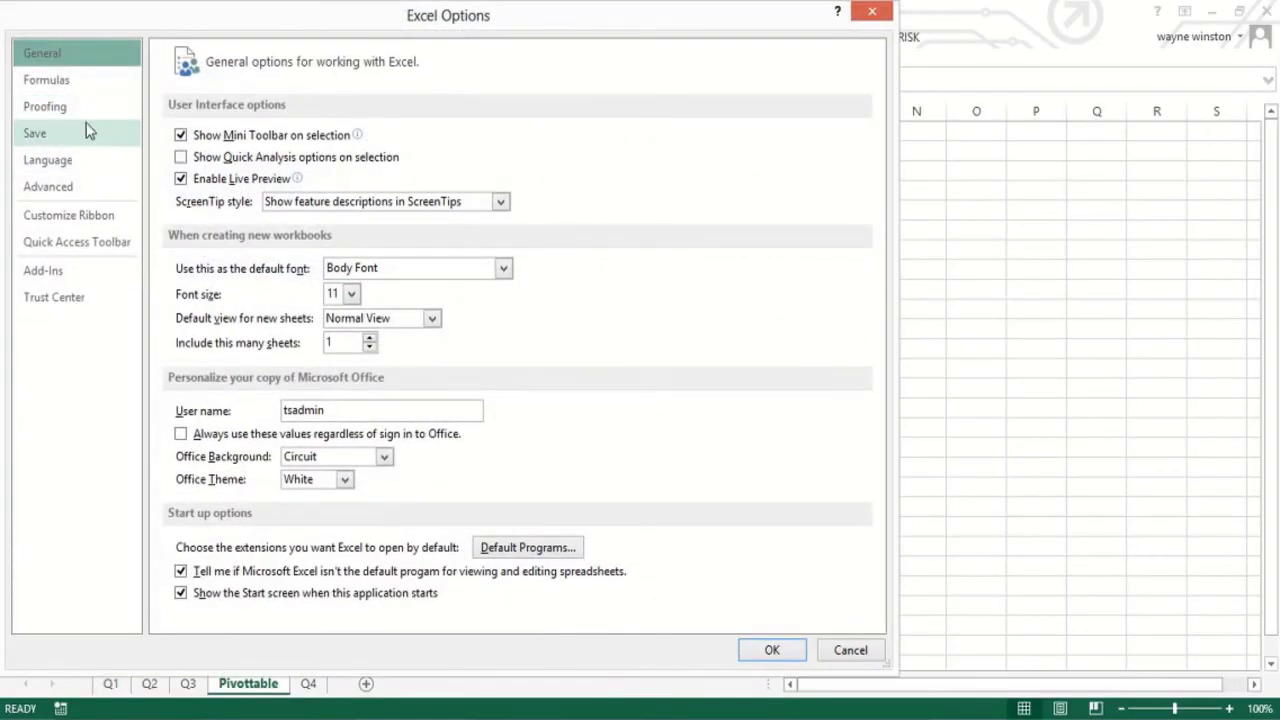
click(70, 256)
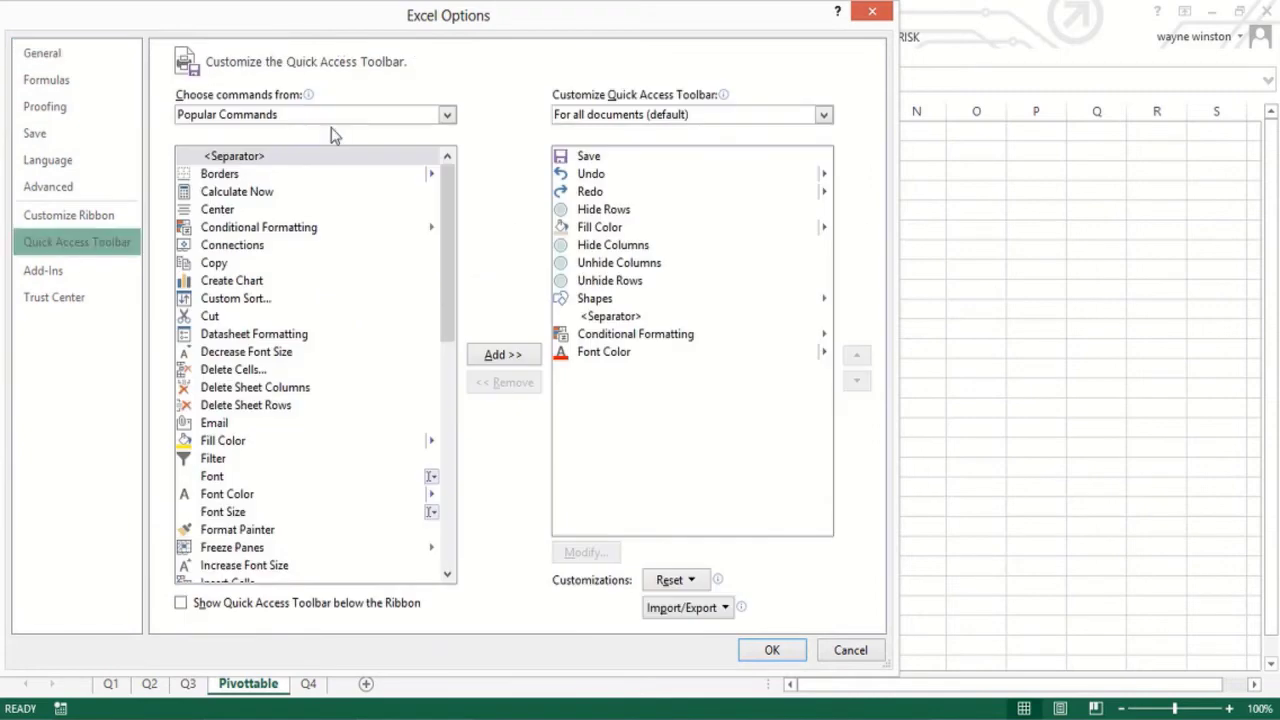
click(447, 116)
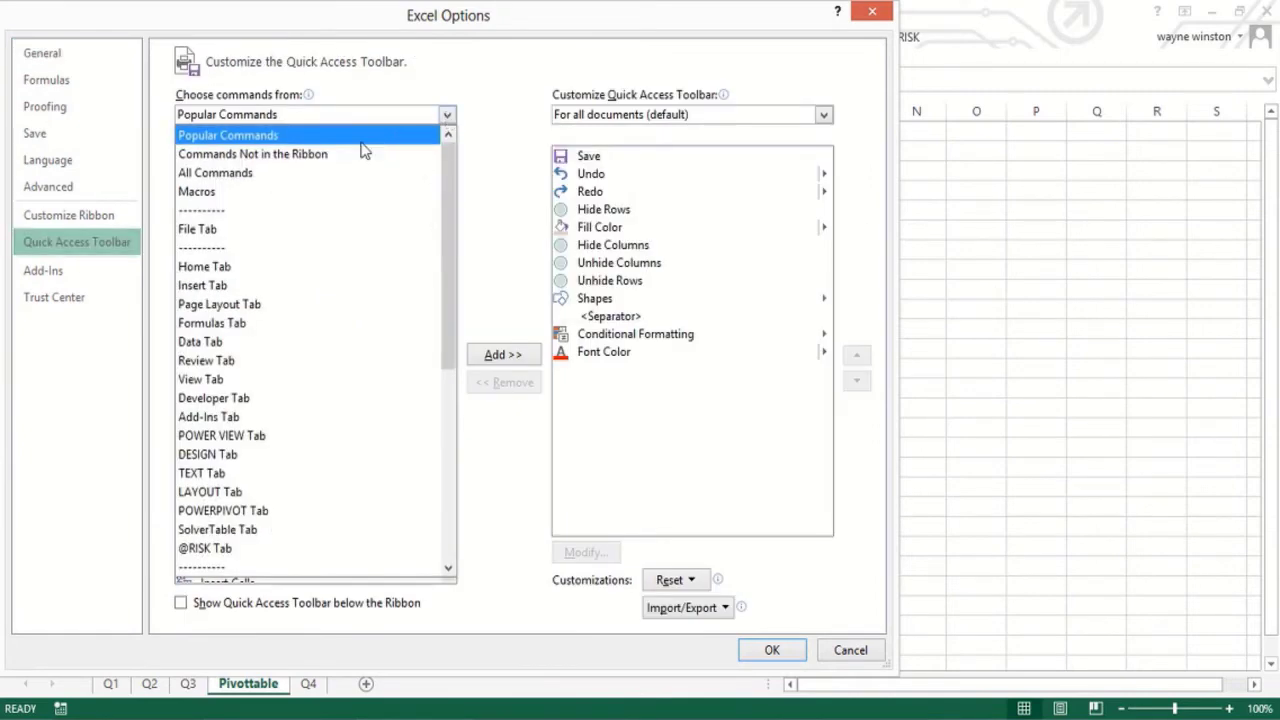
click(335, 166)
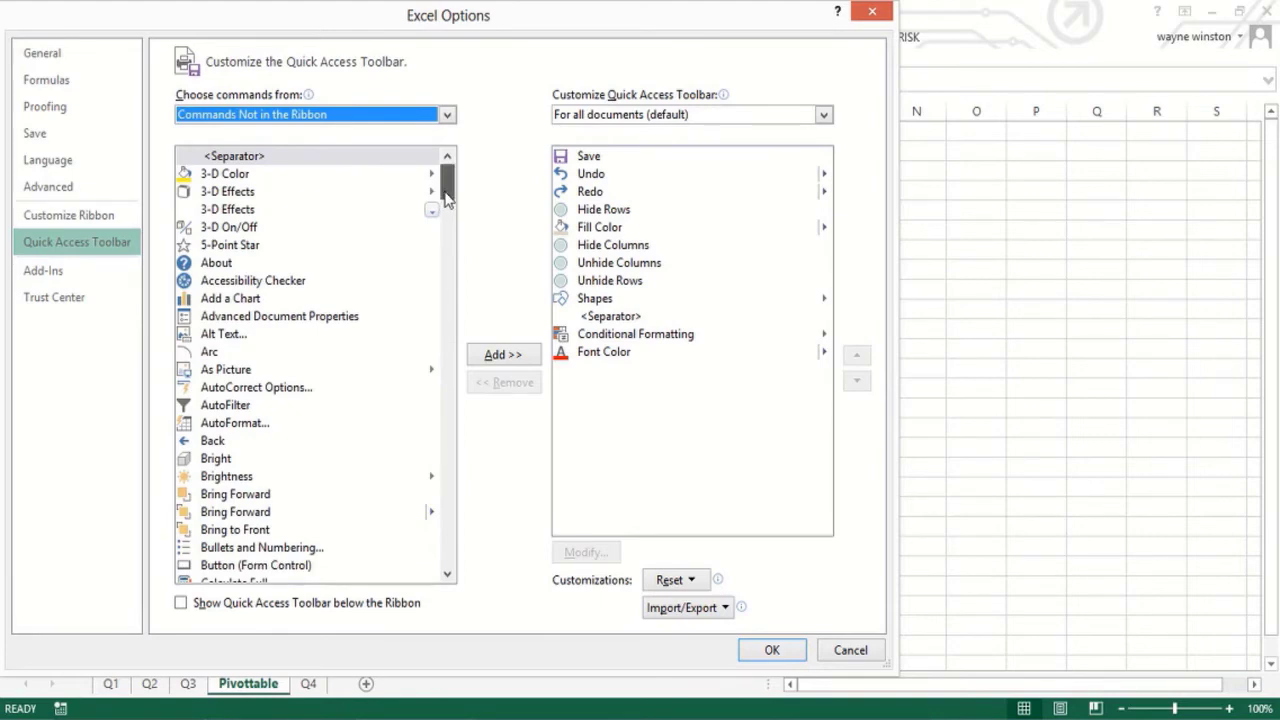
mouse_move(447, 196)
mouse_down()
mouse_move(434, 343)
mouse_move(409, 420)
mouse_up()
click(292, 518)
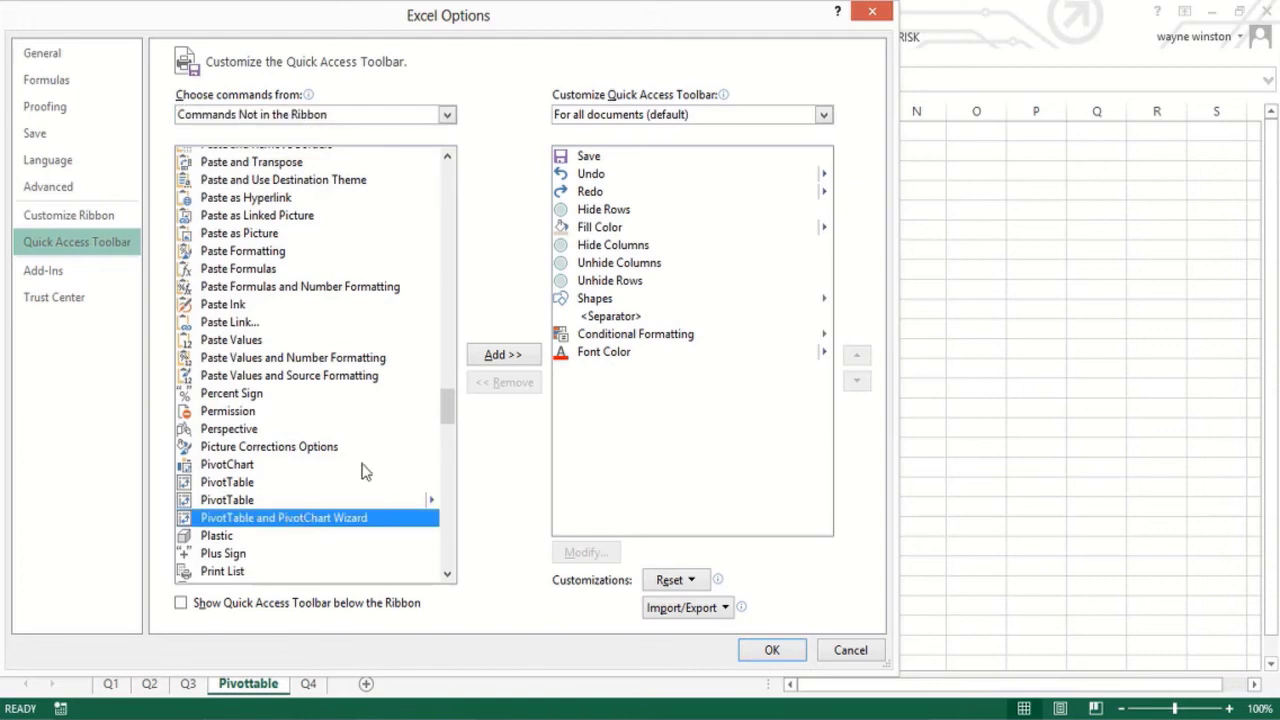
click(502, 360)
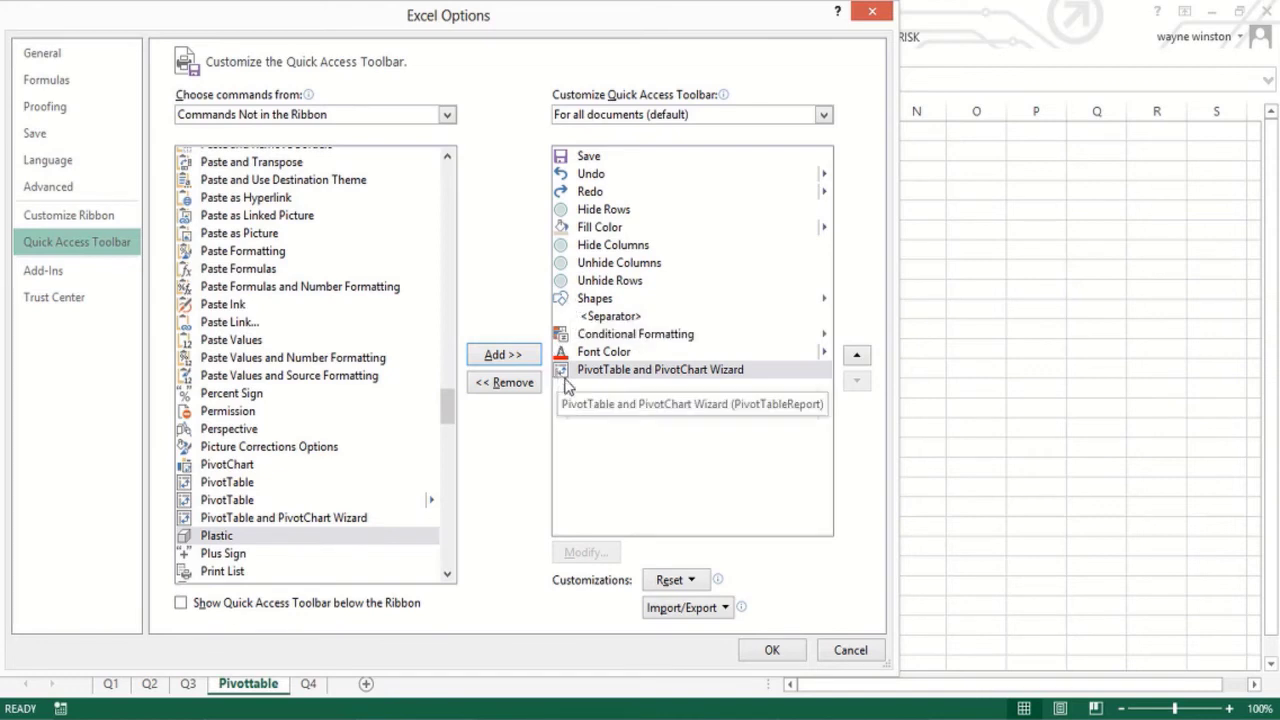
click(767, 652)
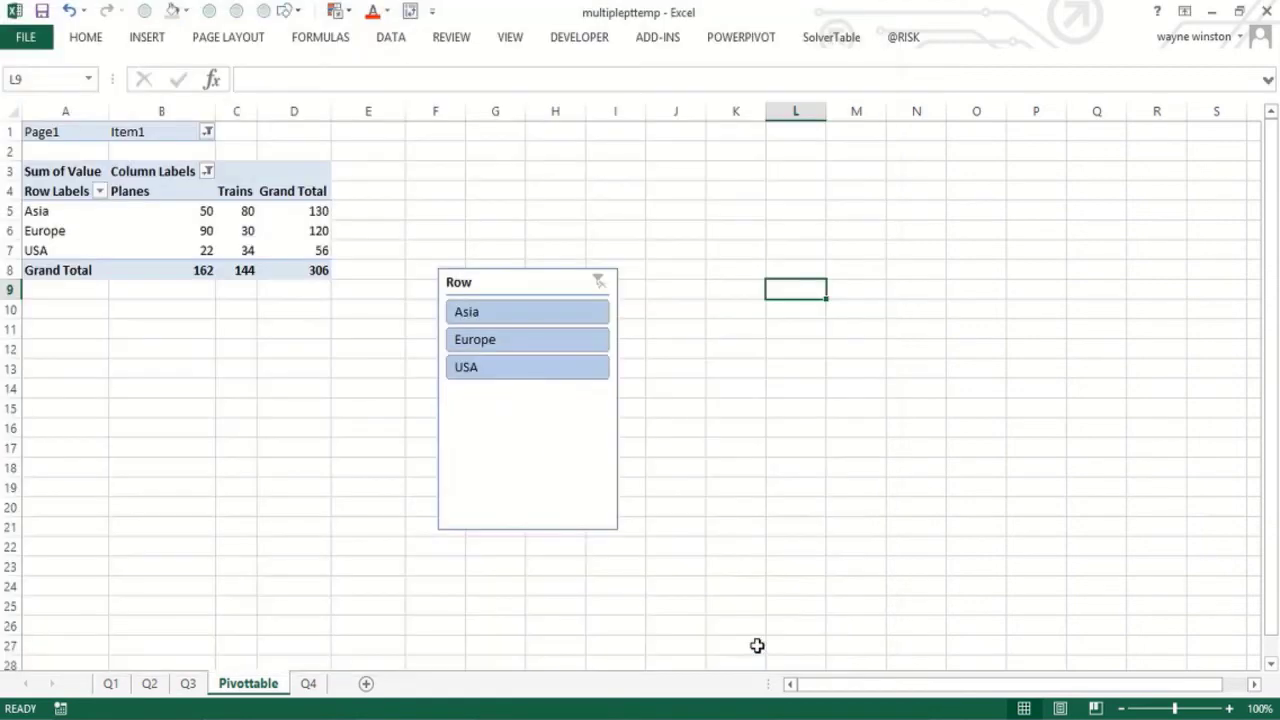
Step: Select cell H6, open the PivotTable and PivotChart Wizard to view its data source options, and close it without creating a report
click(529, 230)
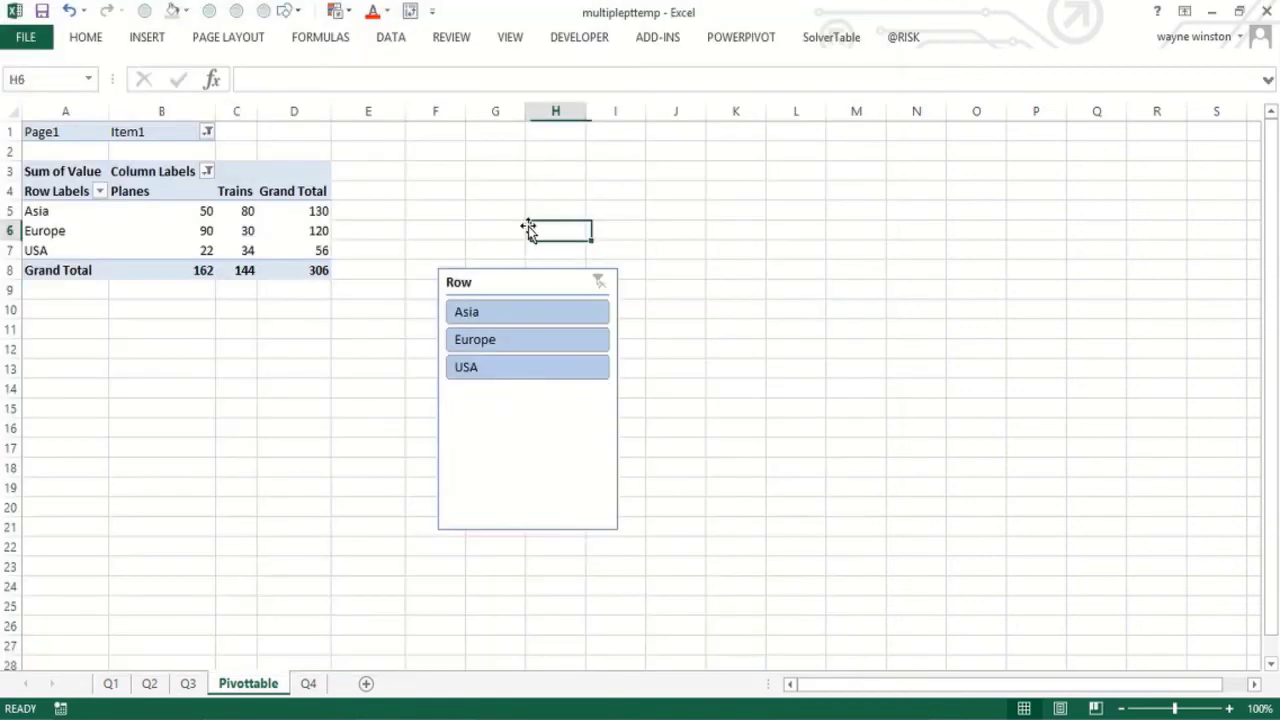
click(410, 11)
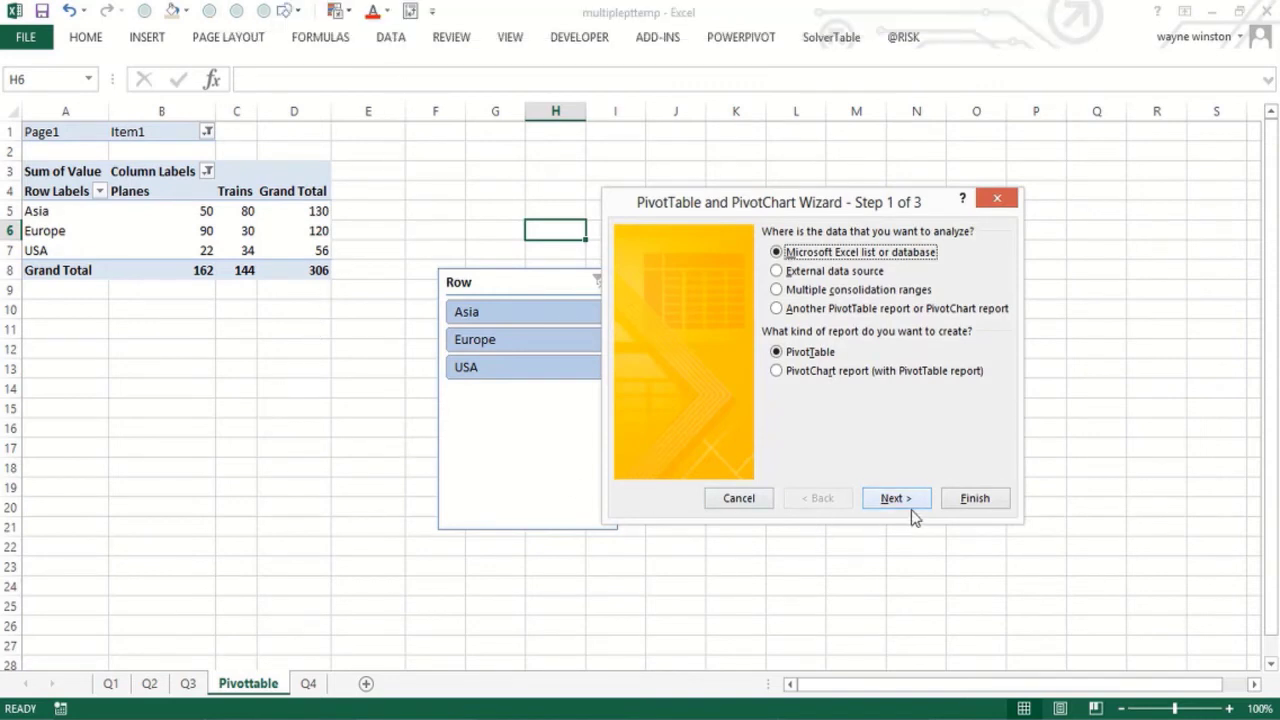
click(997, 198)
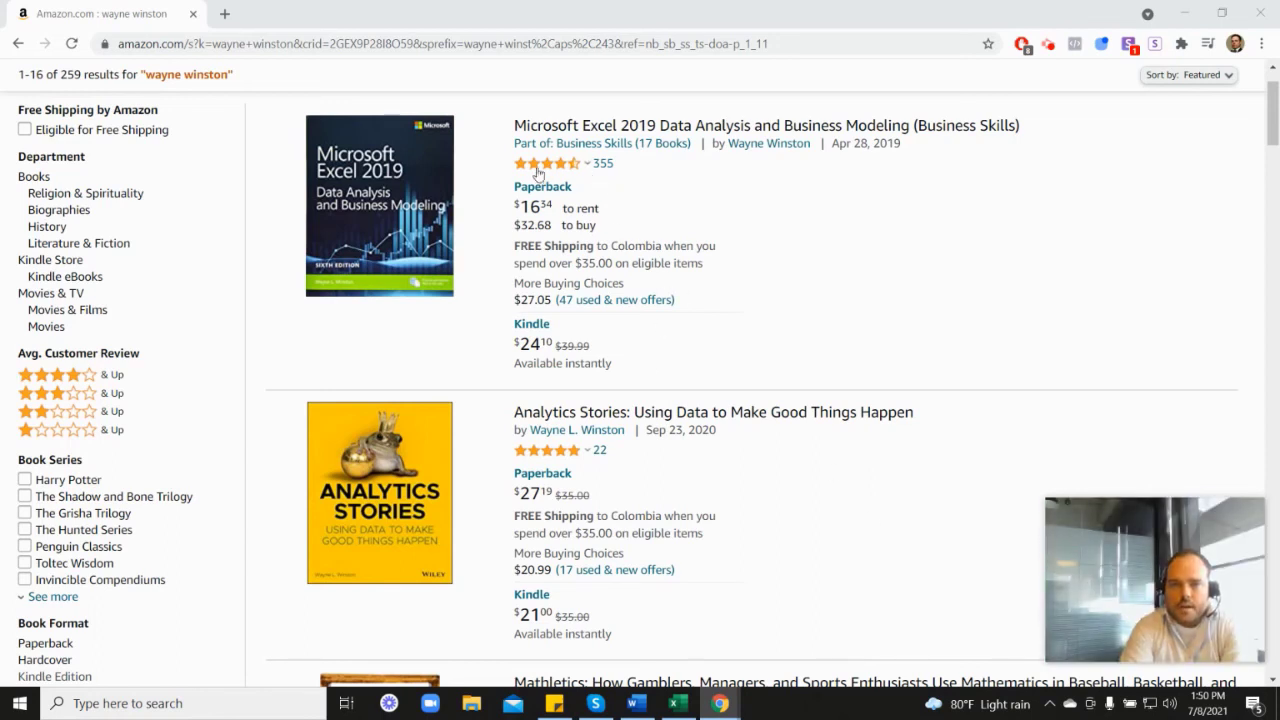
Step: Browse the author's books in the Amazon search results in the browser, as far as Marketing Analytics: Data-Driven Techniques with Microsoft Excel
mouse_move(548, 172)
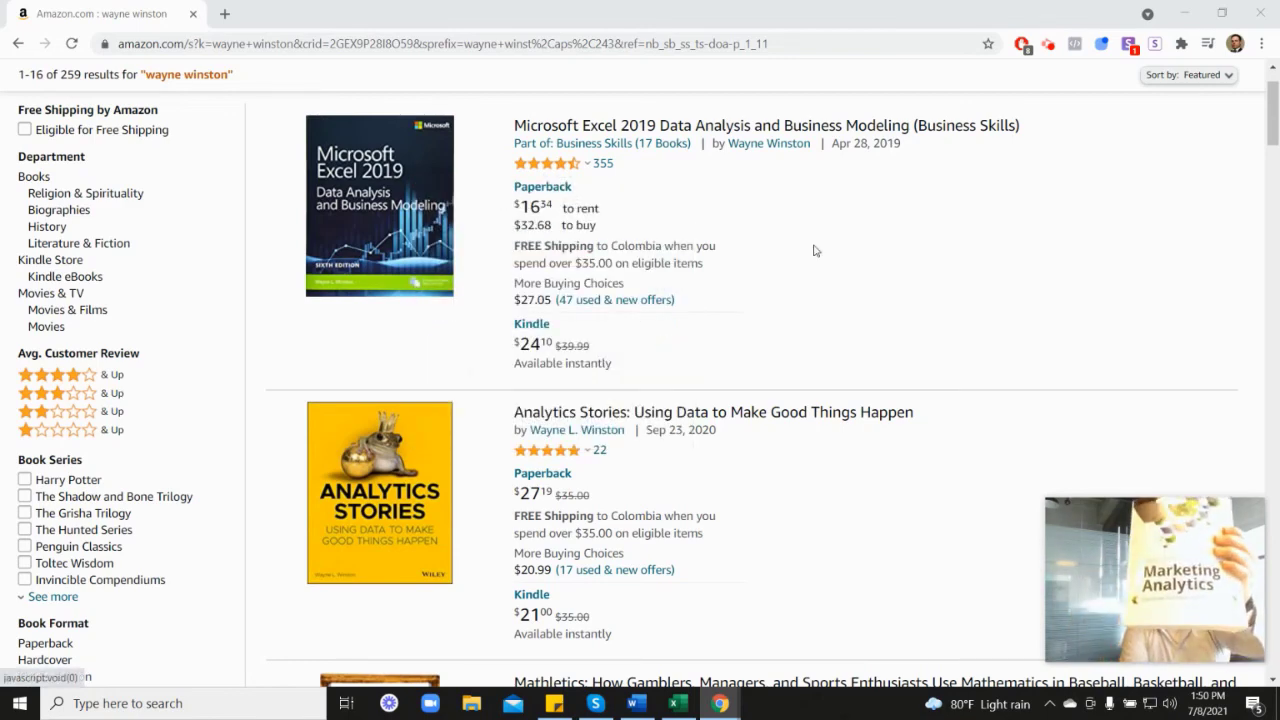
scroll(1180, 406, down, 6)
scroll(590, 470, down, 2)
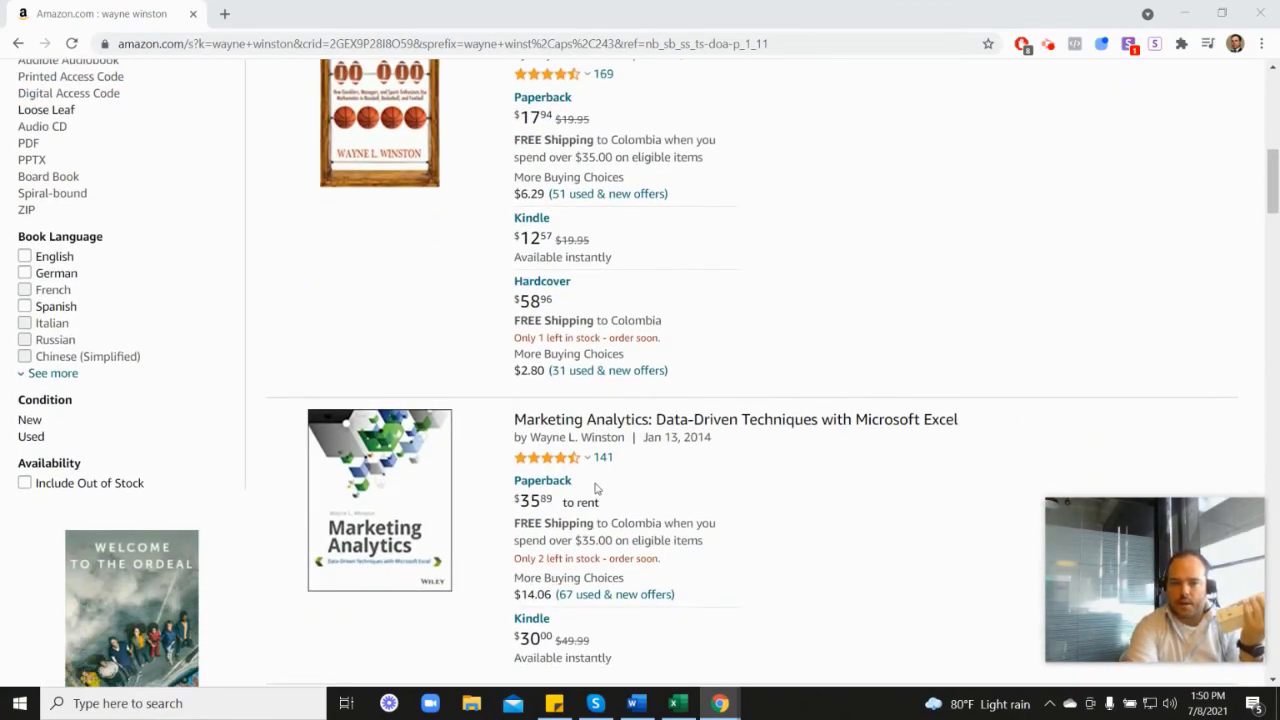
mouse_move(563, 379)
scroll(745, 378, up, 6)
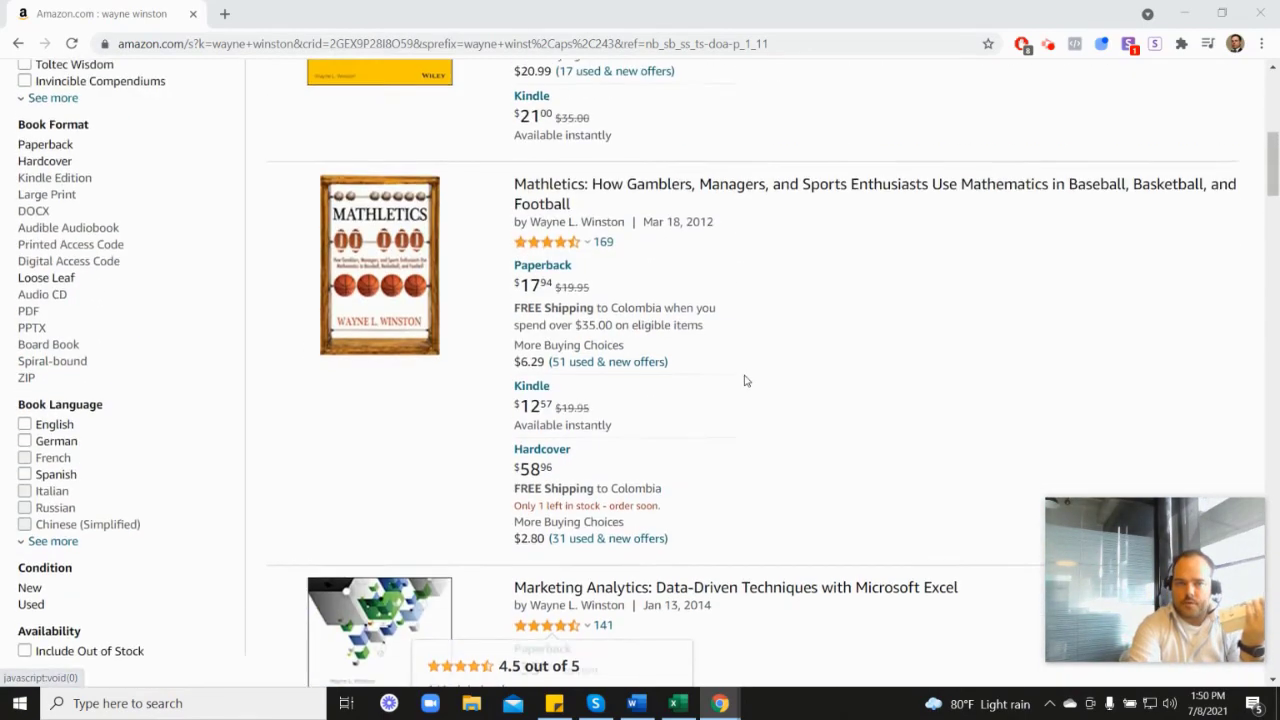